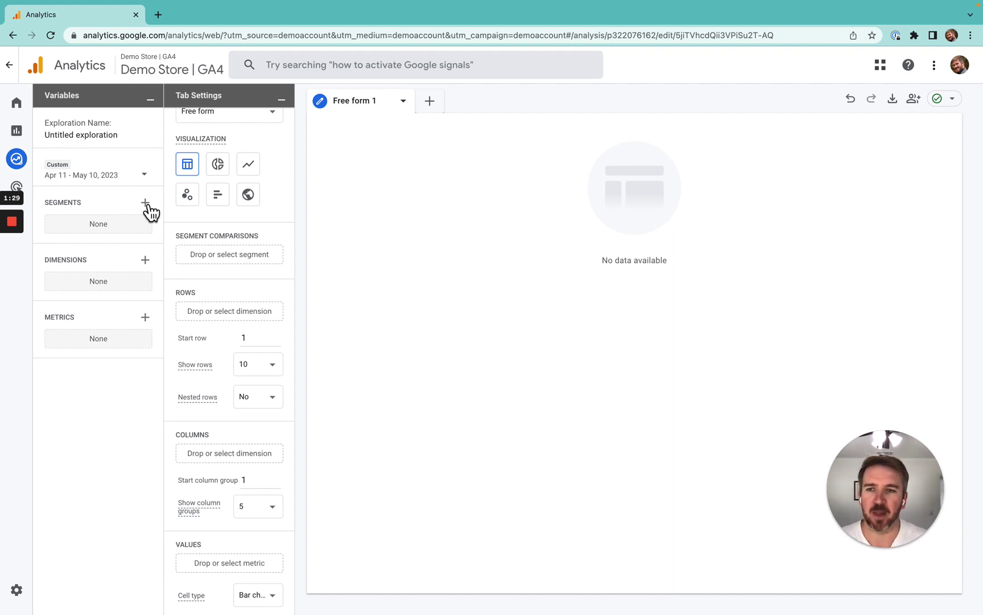
- Start a new segment from the suggested Purchasers segment template
left_click(146, 204)
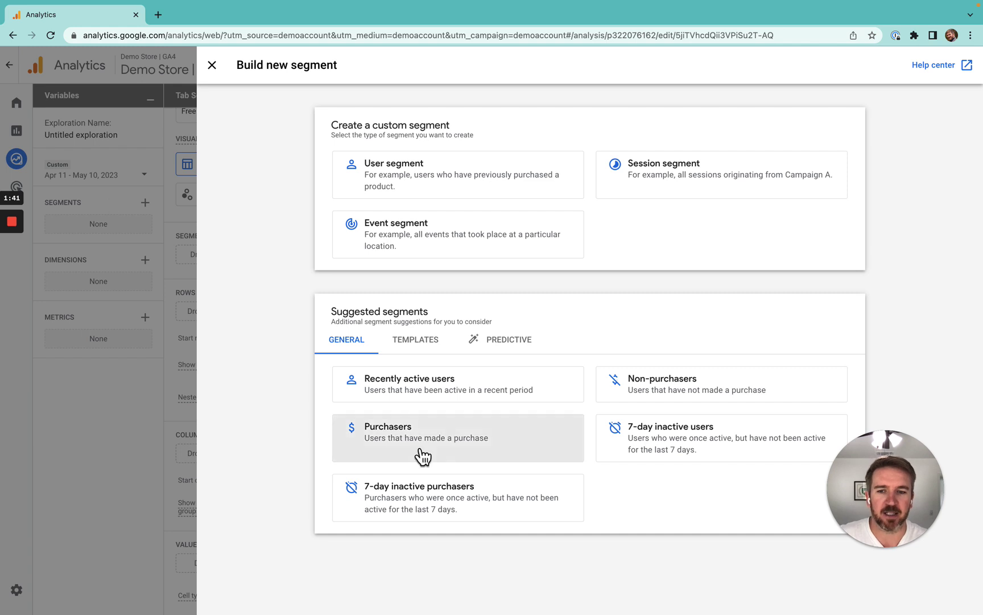
left_click(499, 450)
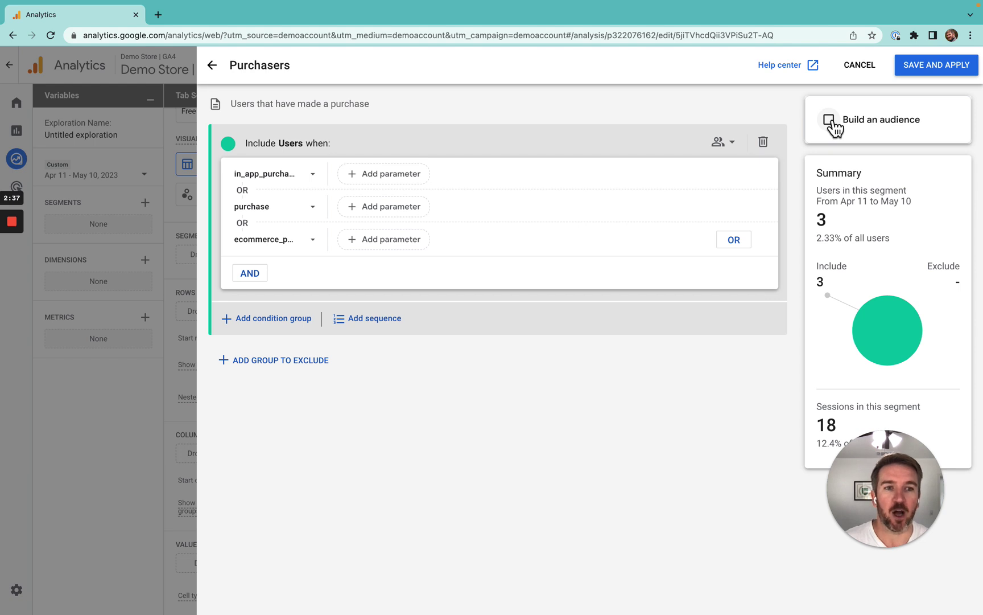
- Enable Build an audience for Purchasers, with membership duration set to the maximum limit
left_click(829, 121)
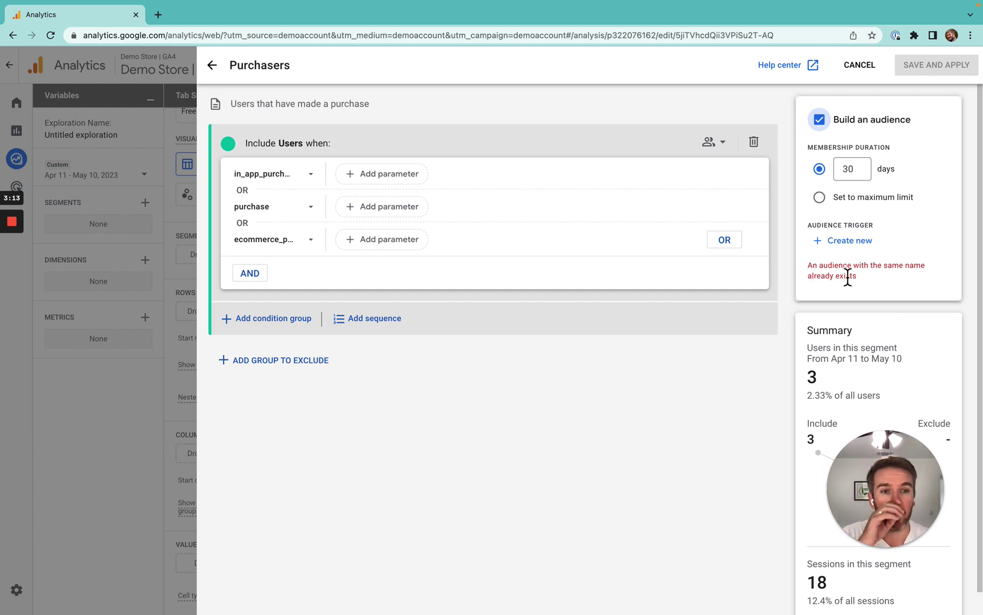
left_click_drag(856, 277, 810, 267)
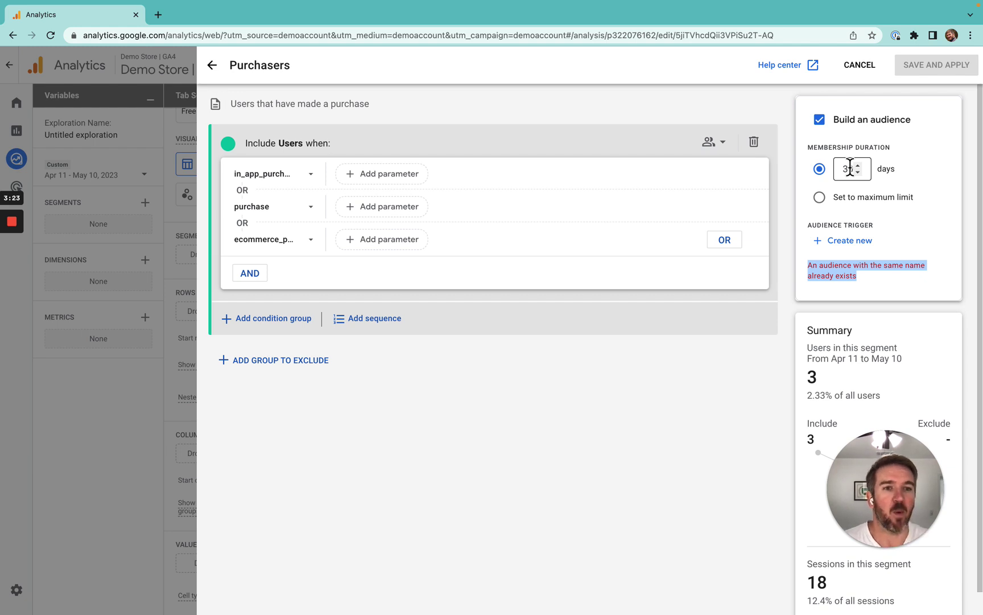
left_click(819, 198)
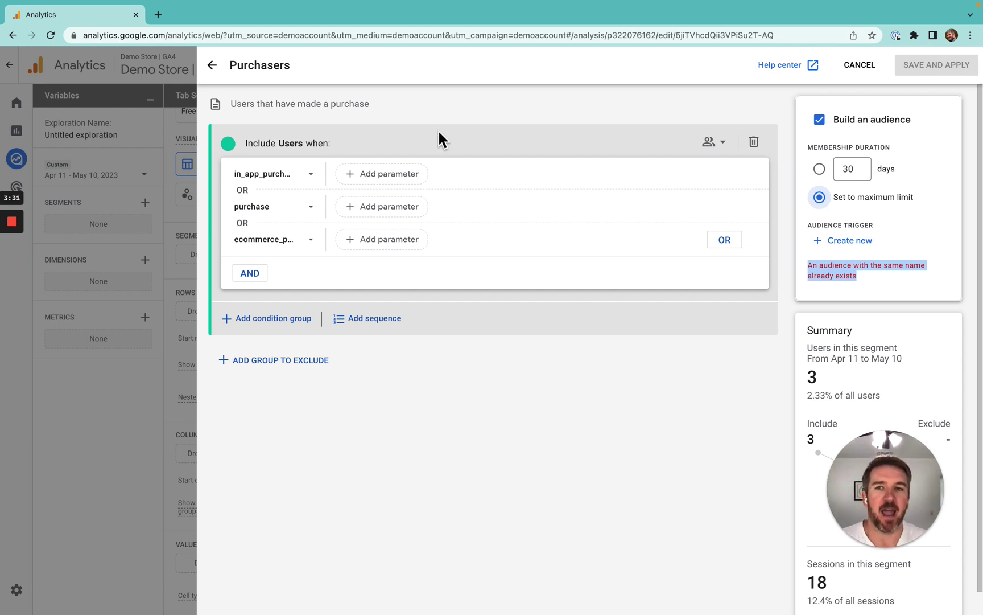
- Append ' - Max Limit' to the segment title, then save and apply it
left_click(316, 65)
type("-")
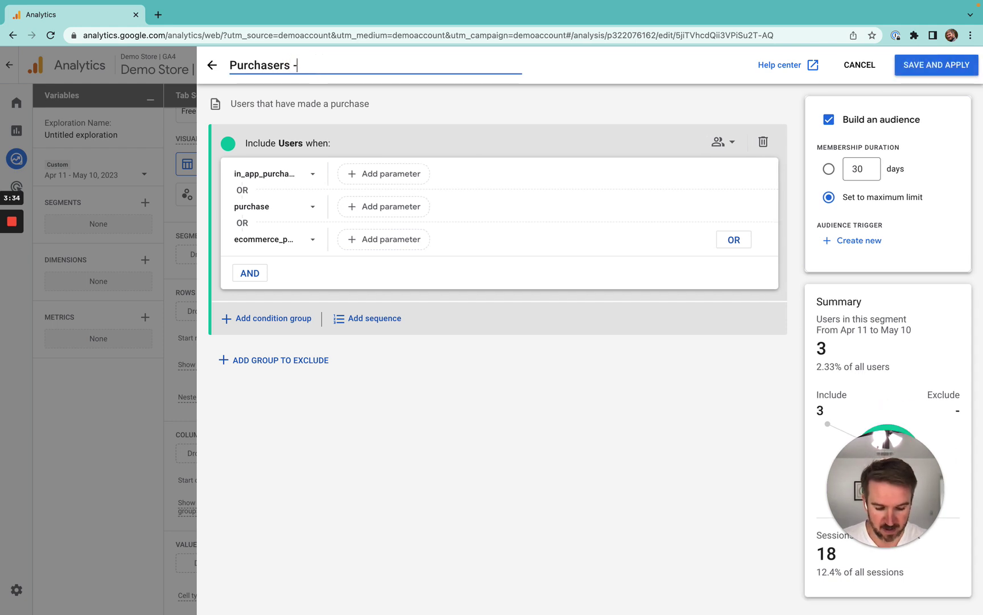
type(" Max")
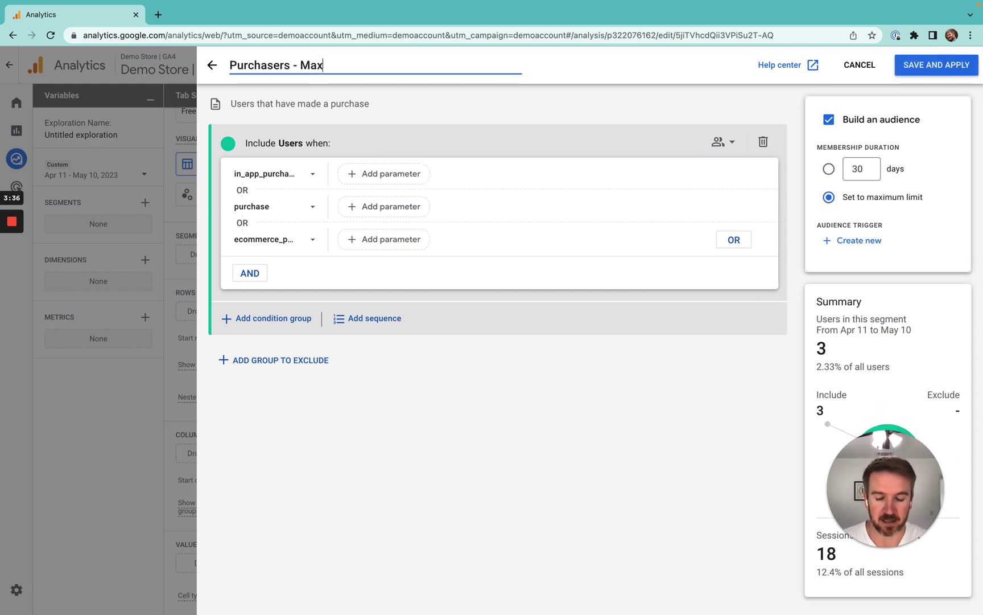
type(" Limit")
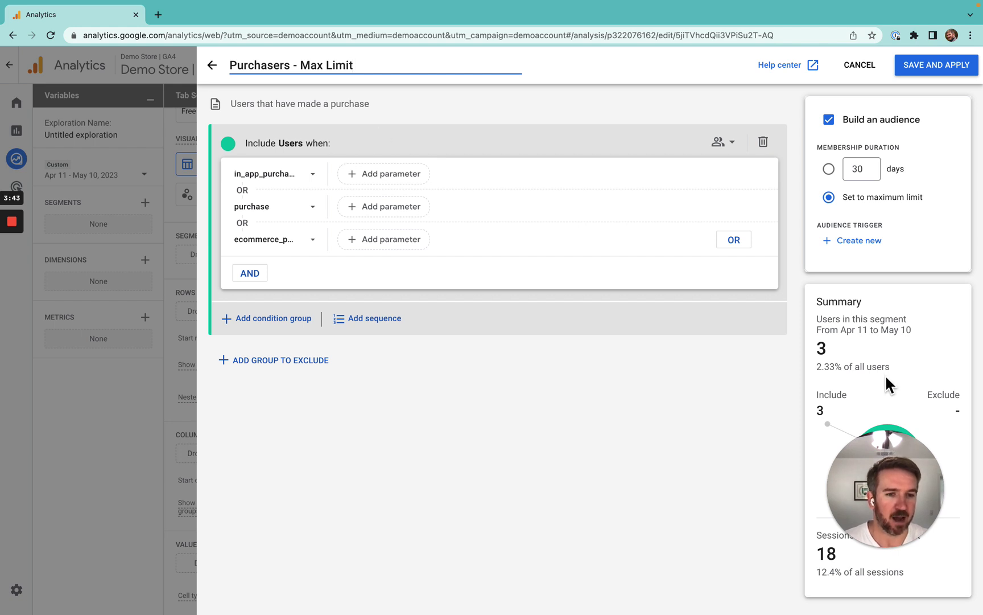
left_click_drag(882, 461, 424, 462)
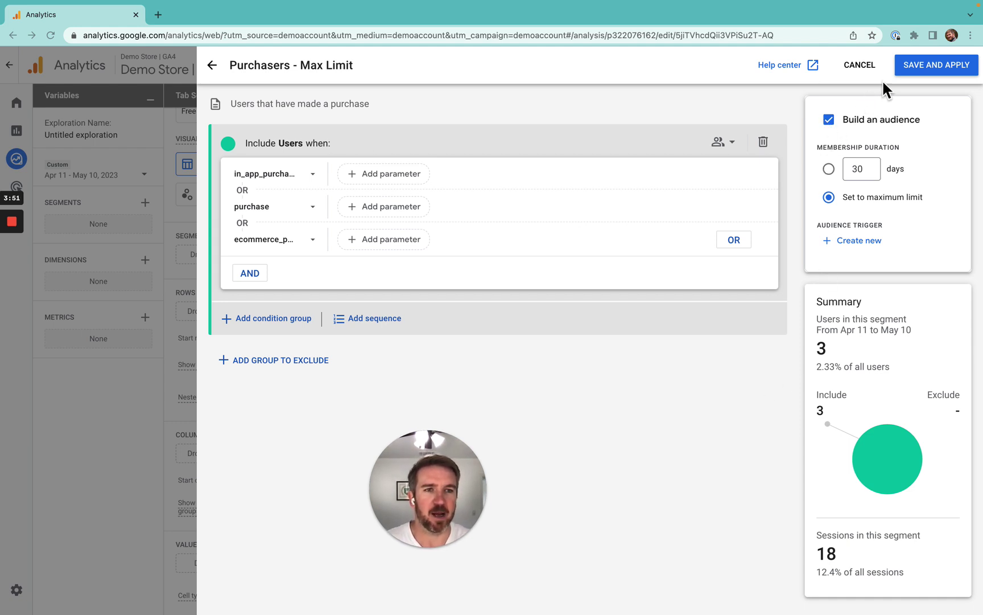
left_click(918, 69)
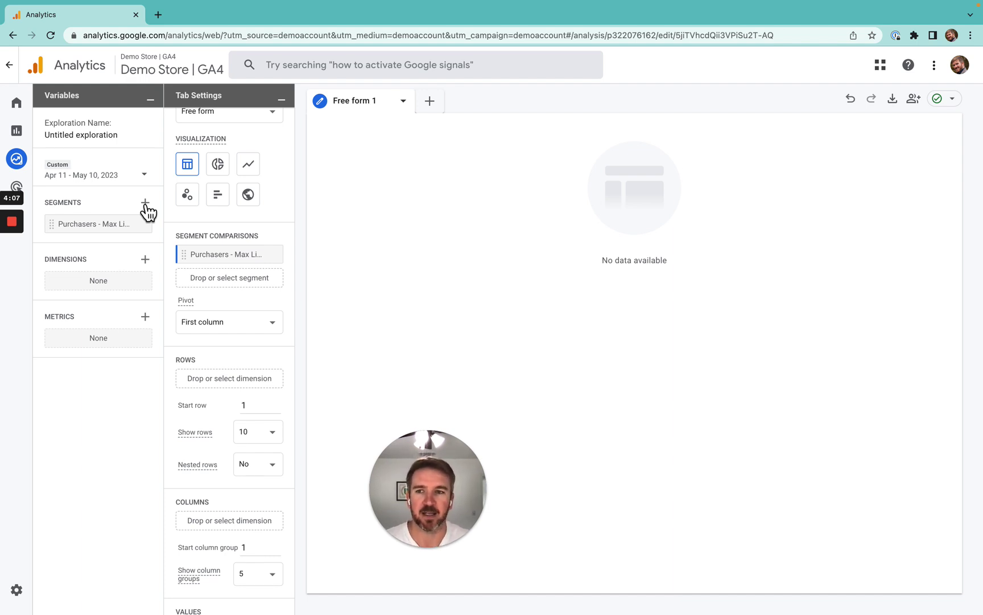
- Start a Non-purchasers segment that also builds an audience with maximum membership duration
left_click(146, 203)
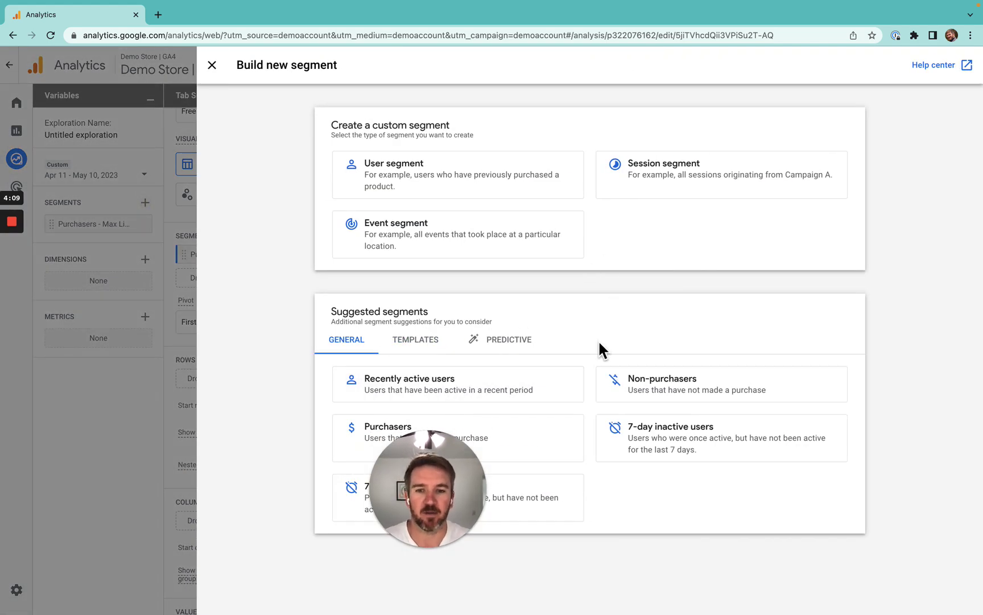
left_click_drag(412, 506, 677, 534)
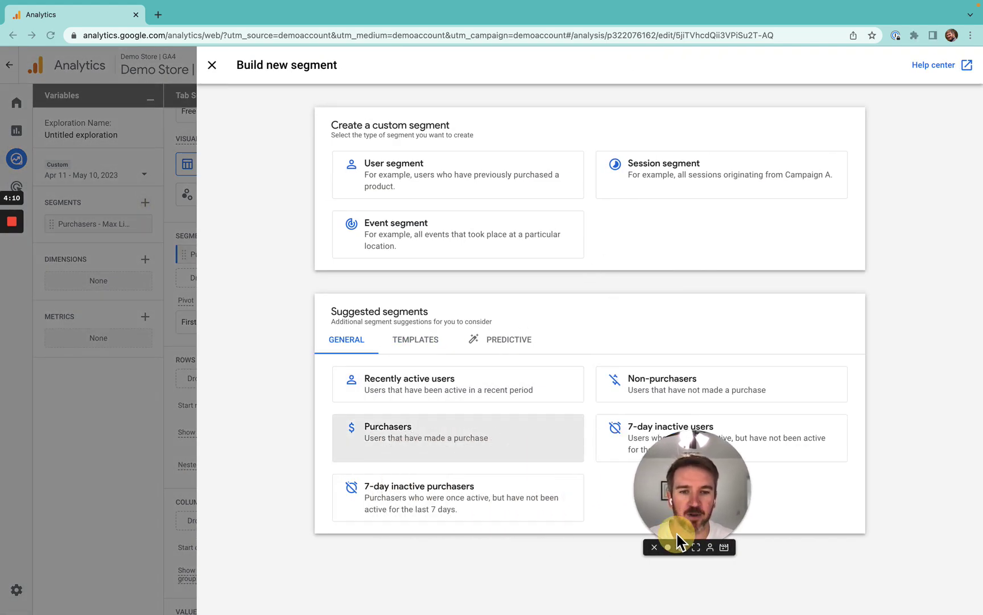
left_click(663, 389)
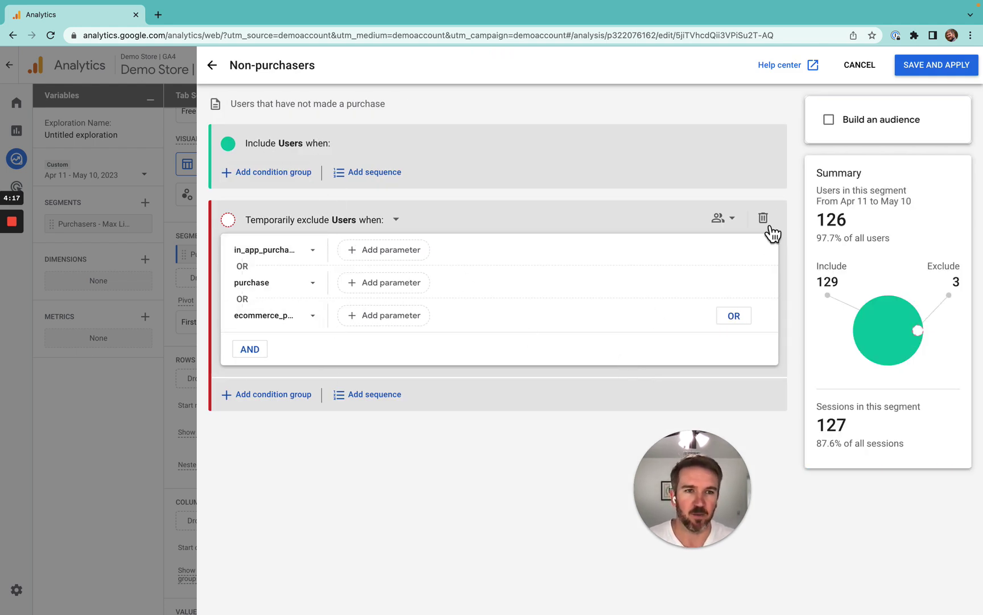
left_click(829, 121)
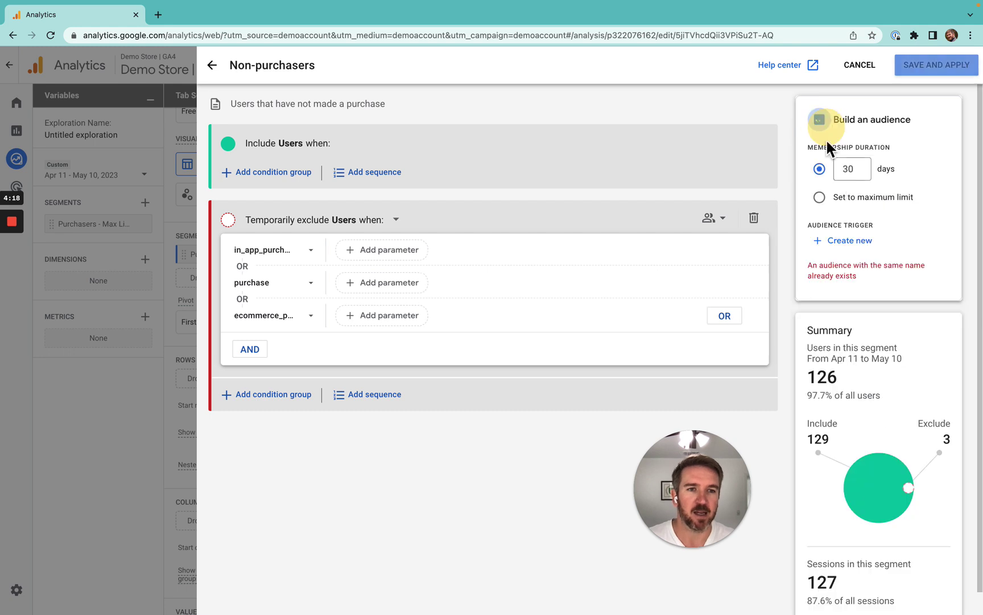
left_click(820, 197)
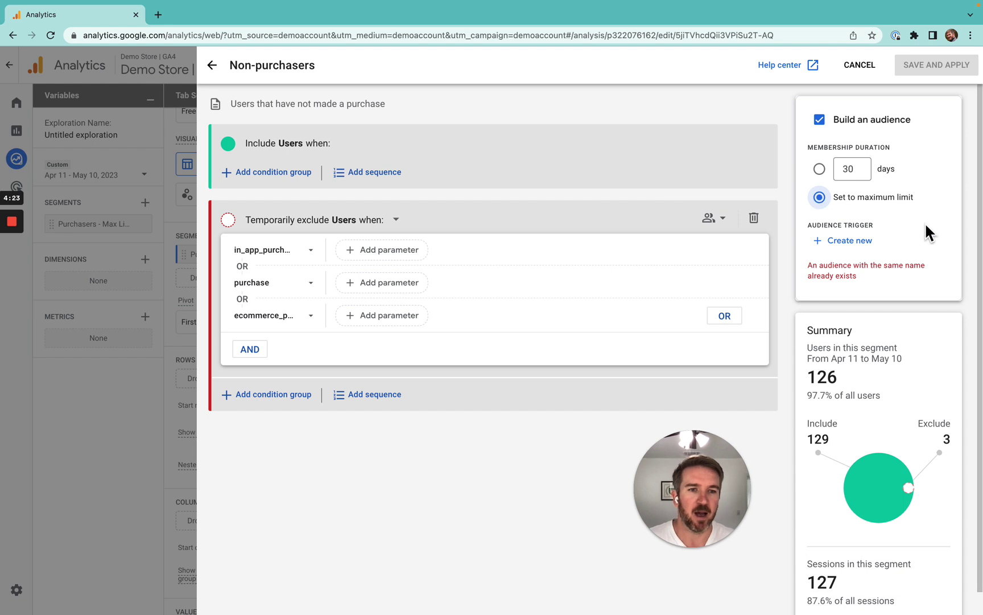
- Name it 'Non-purchasers - Max Duration', then save and apply it to the exploration
left_click(345, 65)
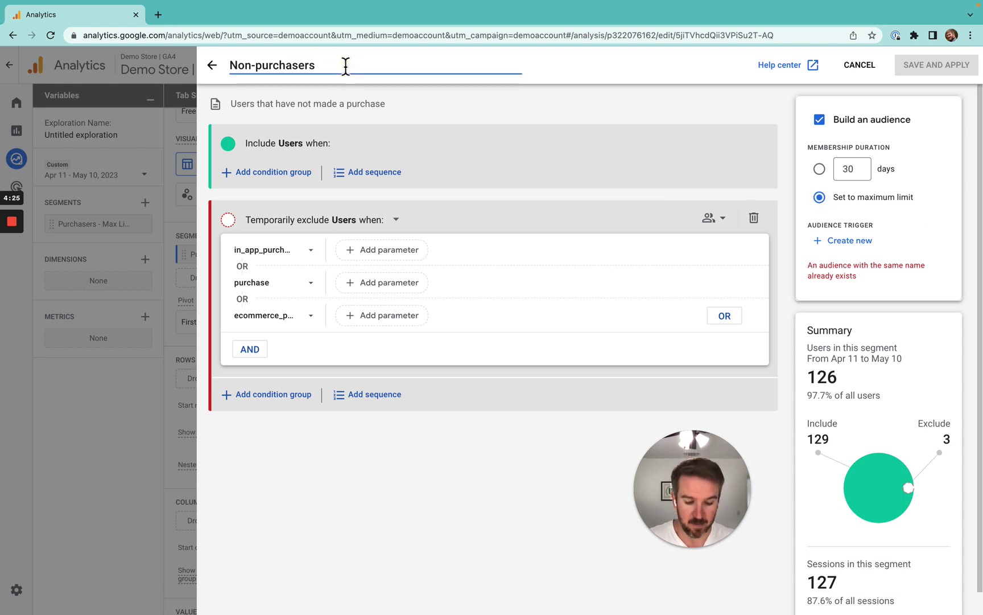
type("- Max Duration")
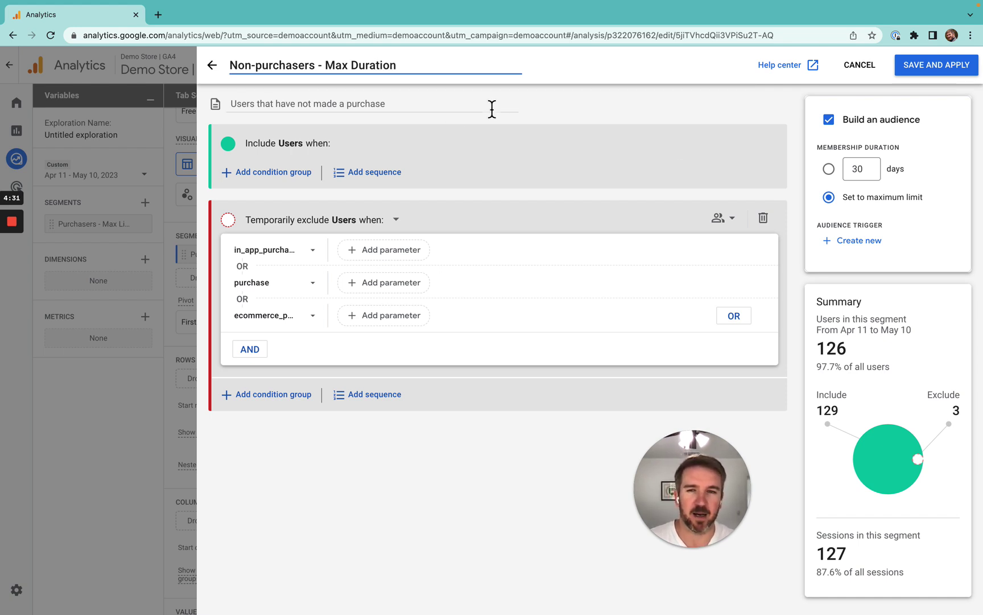
left_click_drag(314, 66, 230, 65)
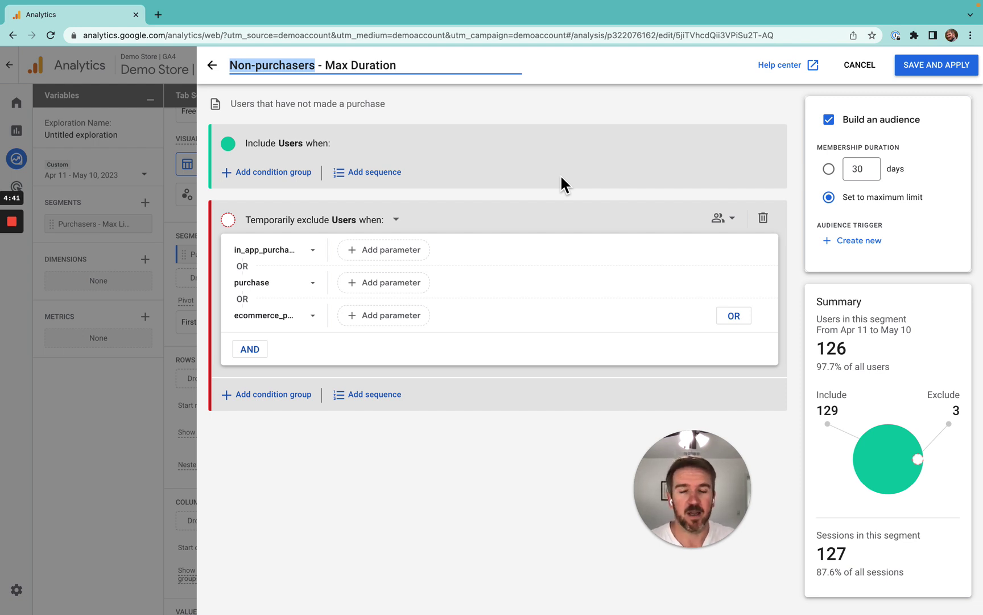
left_click(949, 73)
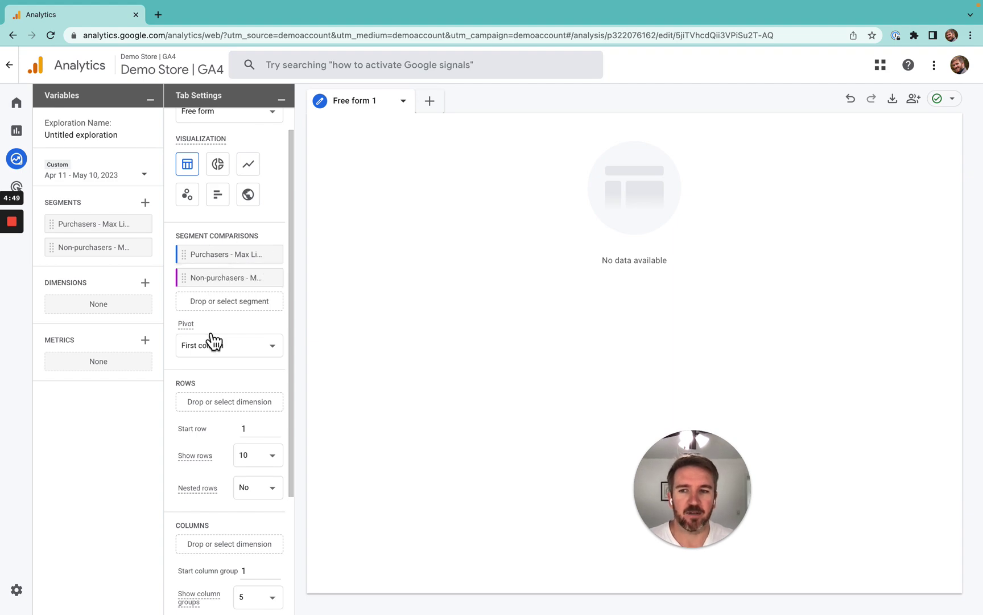
- Close the dimension picker without adding anything and go to Admin's Audiences list
left_click(146, 283)
left_click(497, 69)
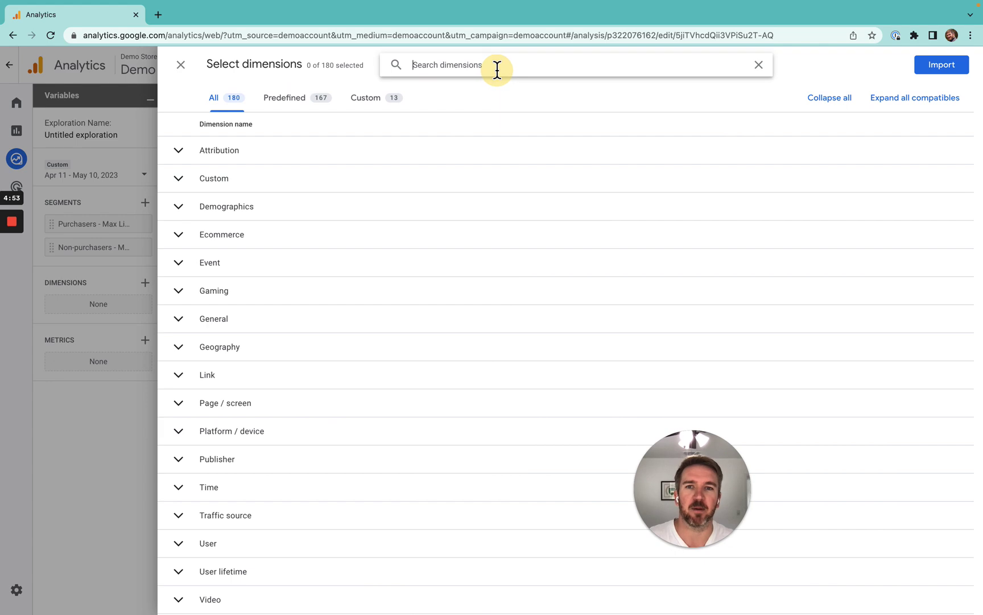
left_click(83, 425)
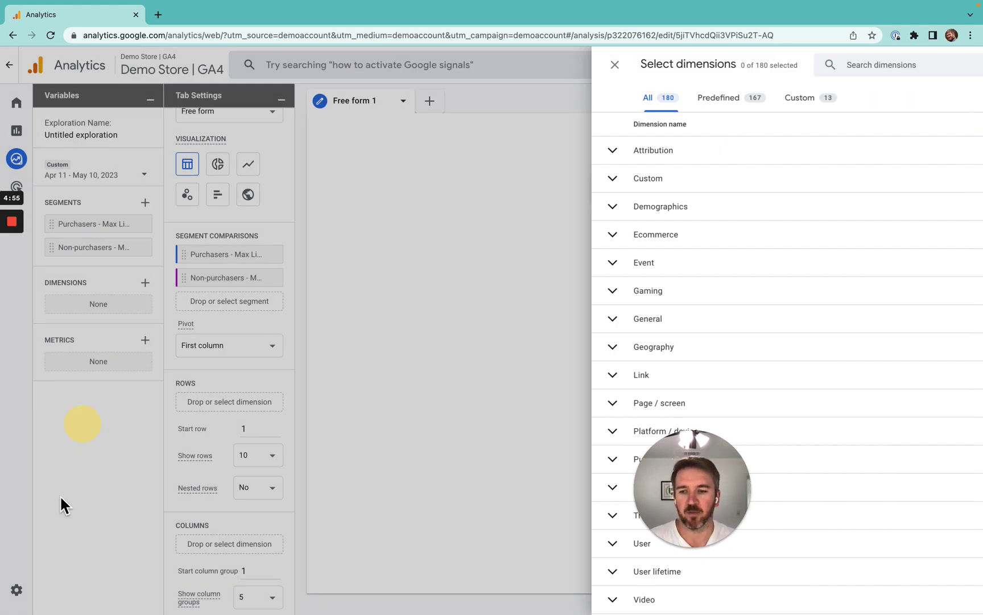
mouse_move(21, 597)
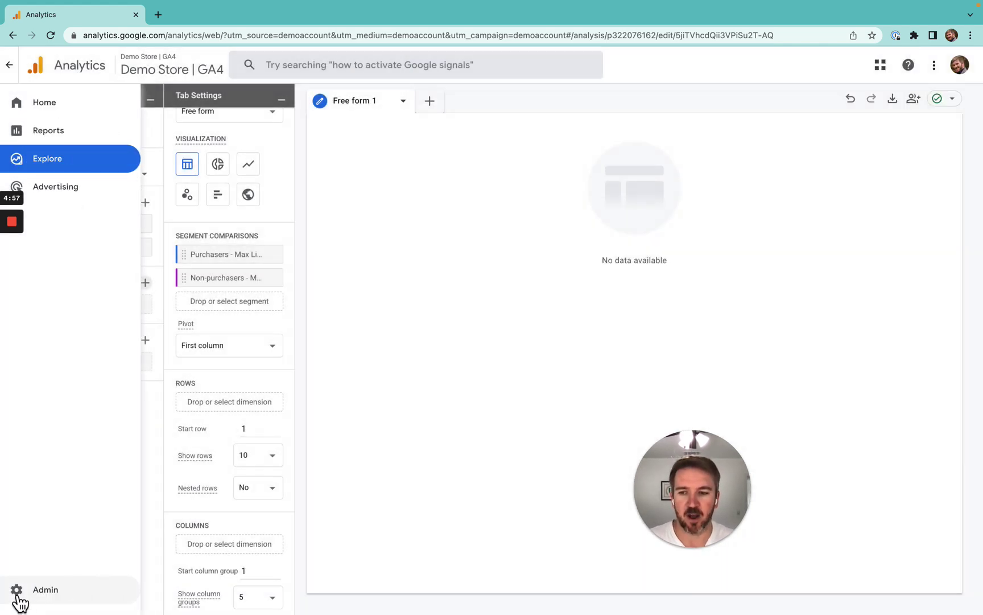
left_click(18, 594)
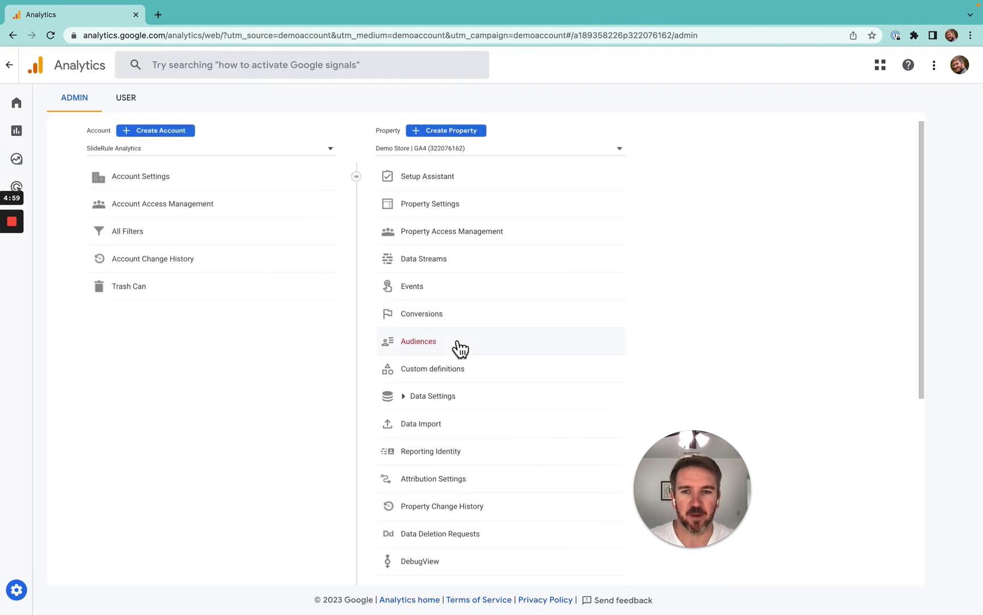
left_click(474, 338)
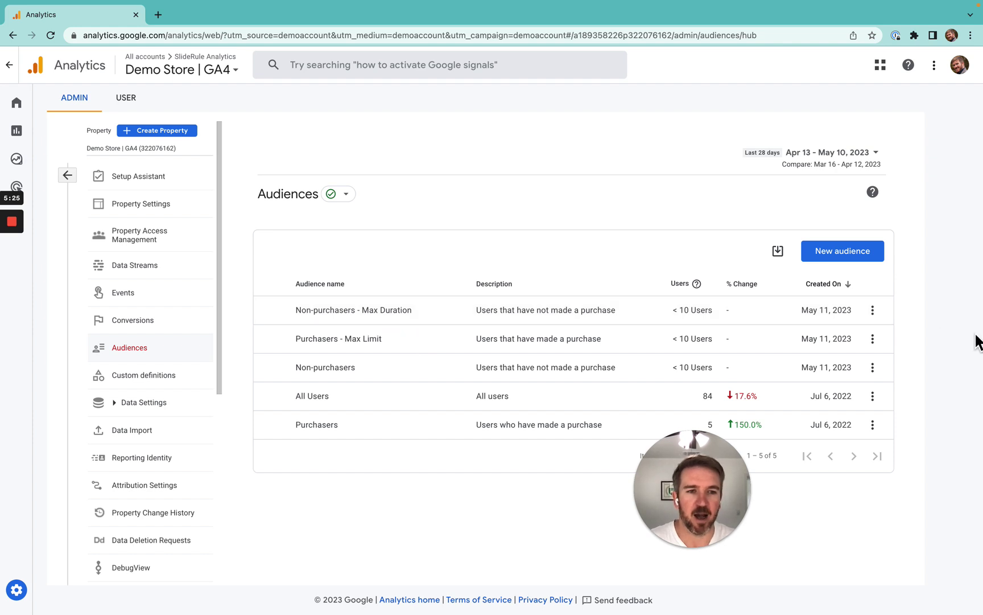
- Edit the Non-purchasers audience, replacing 'Duration' with 'Limit' in its title, and save
left_click(872, 312)
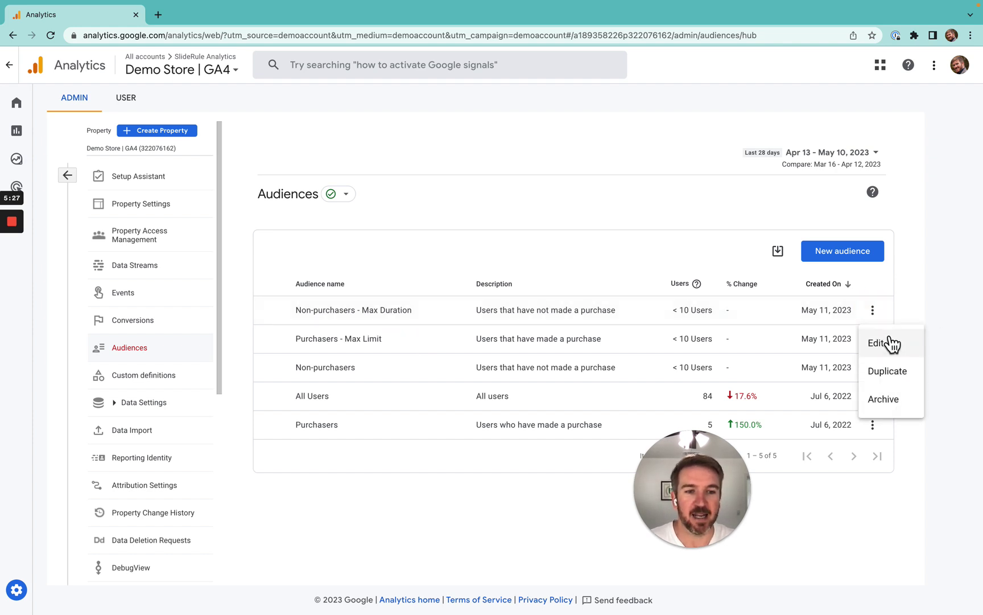
left_click(914, 312)
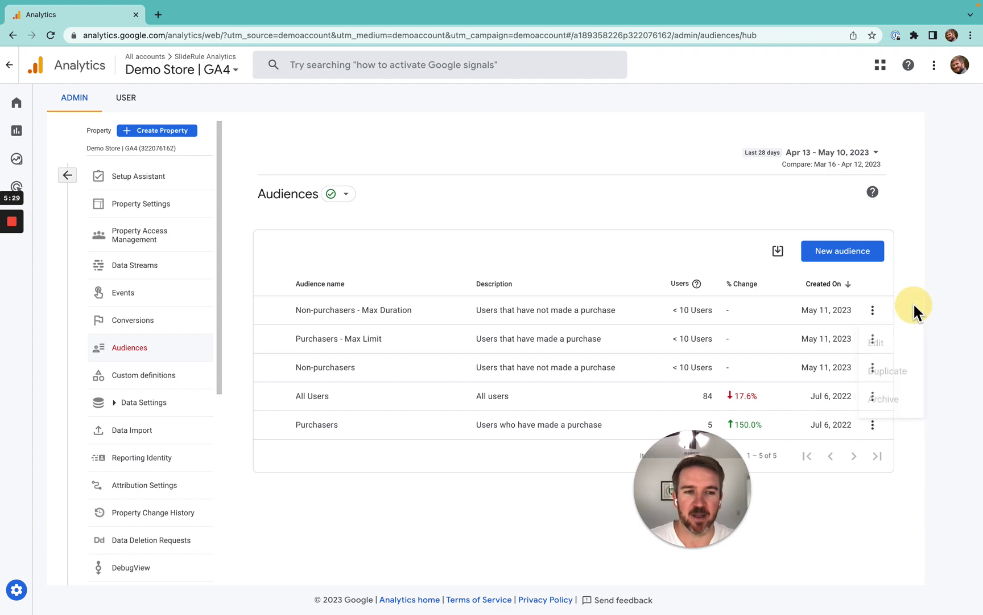
left_click(873, 312)
left_click(882, 343)
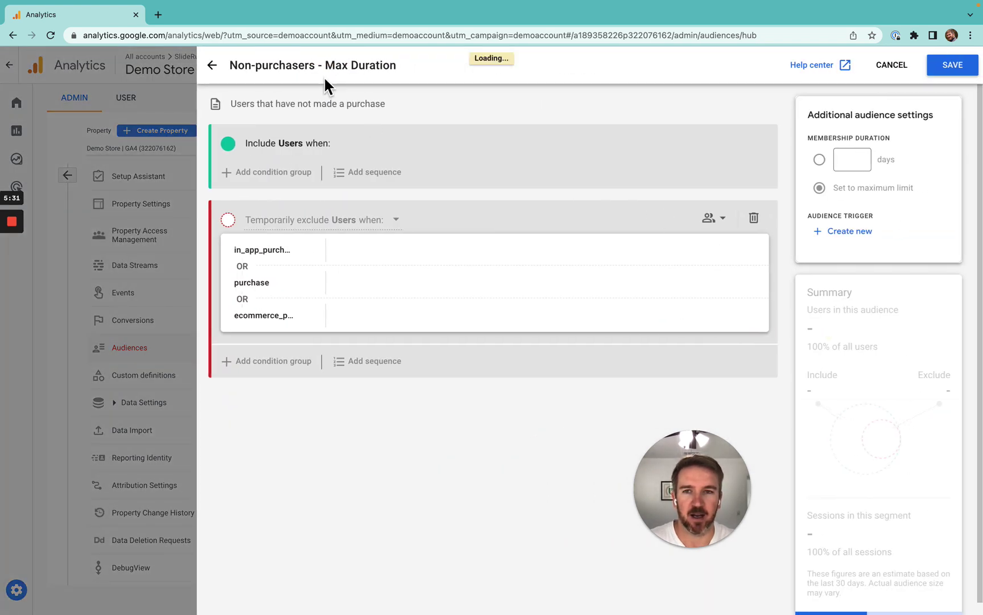
left_click(373, 64)
double_click(372, 64)
type("Limit")
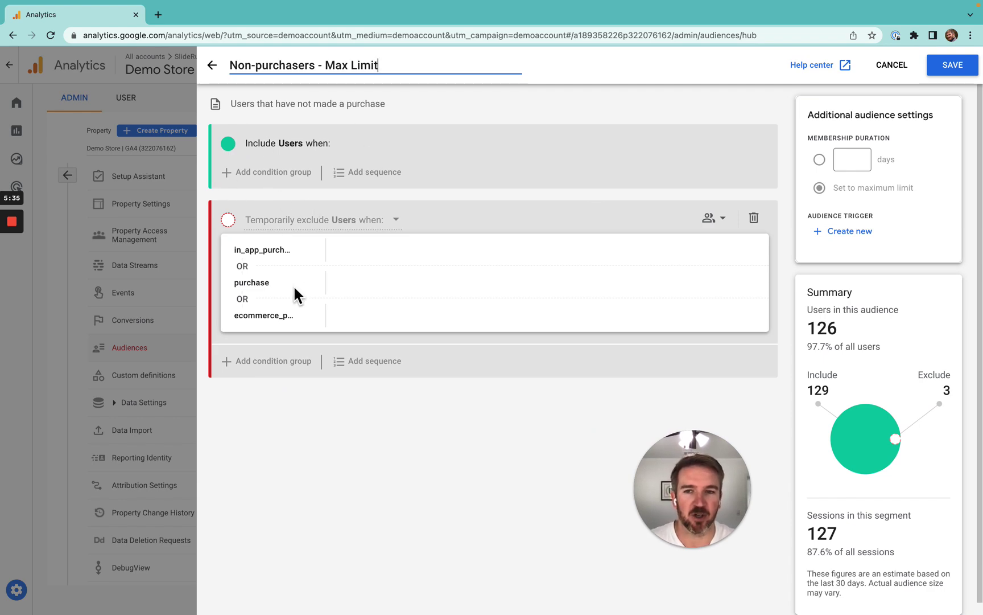
left_click(942, 68)
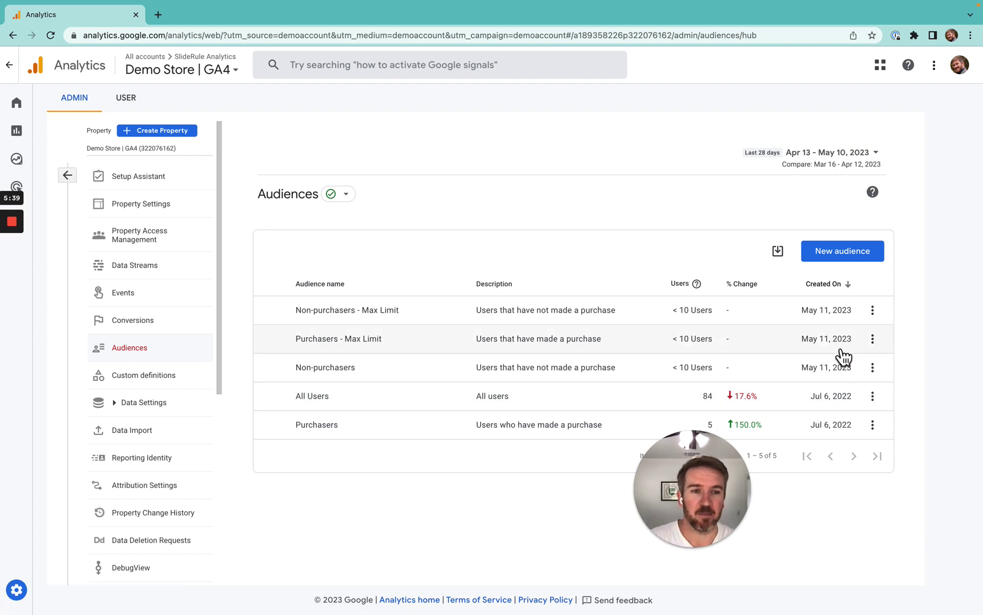
left_click(872, 310)
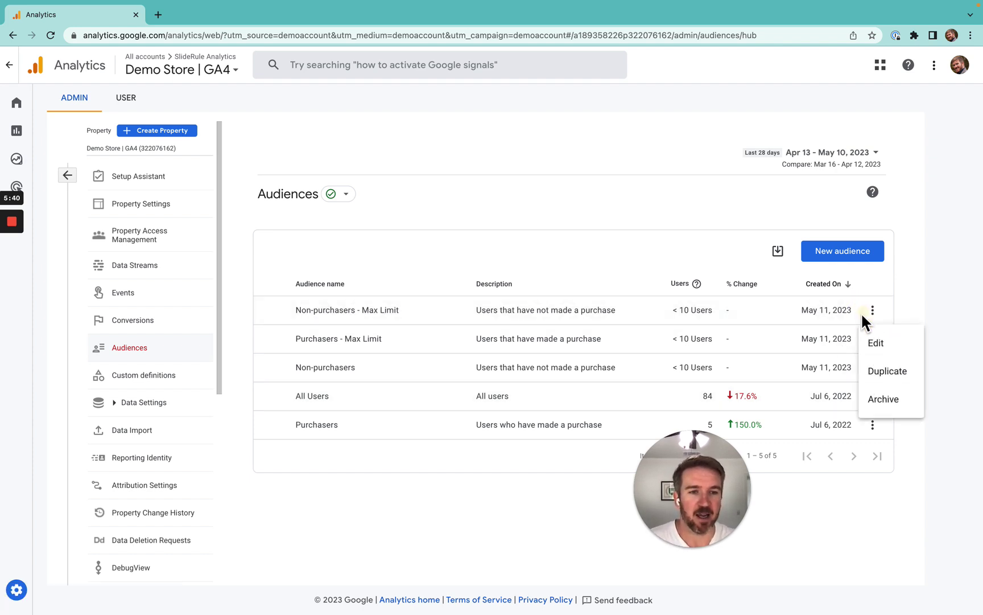
left_click(921, 267)
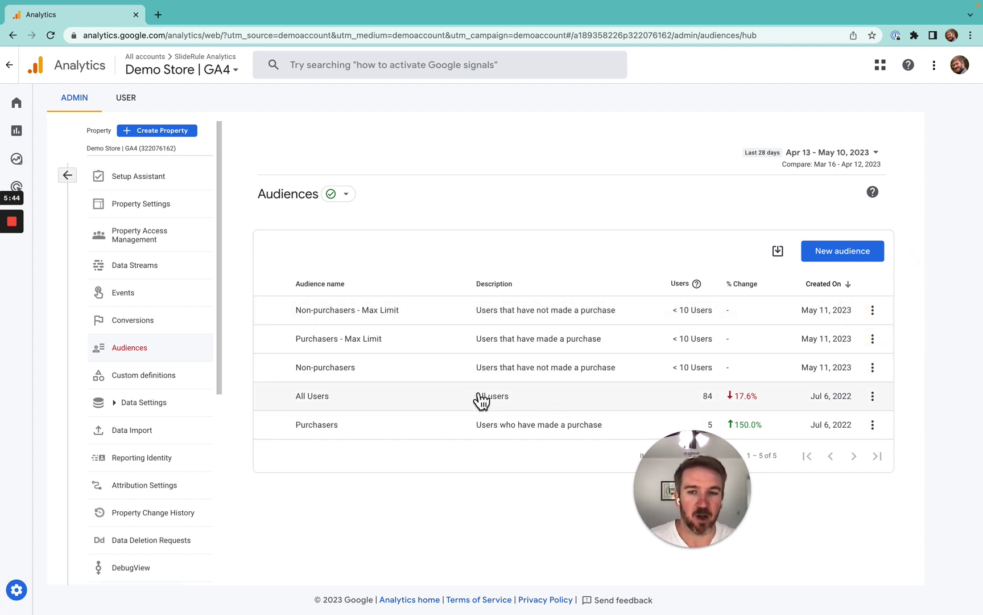
- Check the Purchasers audience's actions without archiving, then expand the left navigation drawer
left_click(871, 425)
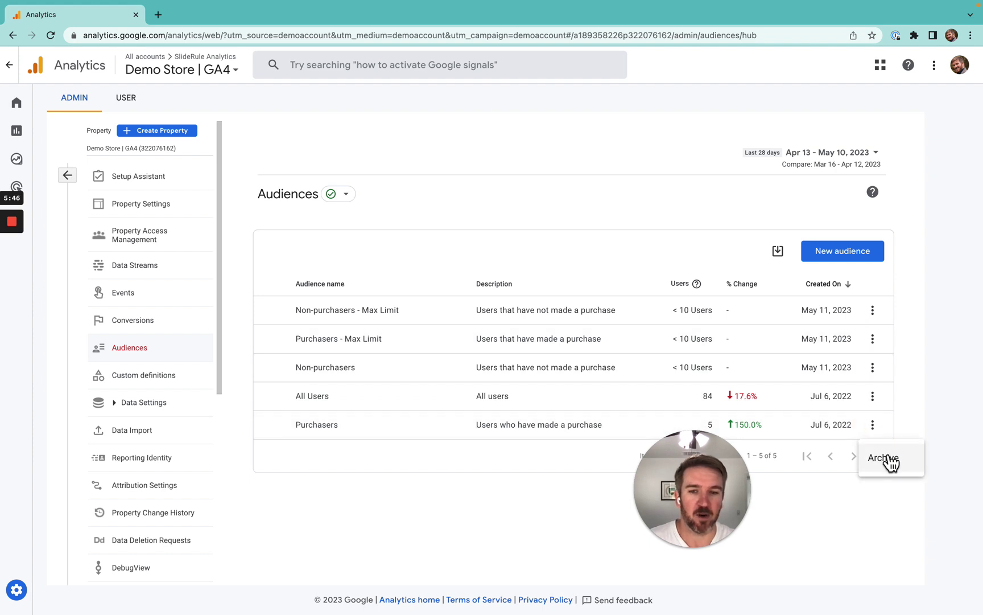
left_click(918, 382)
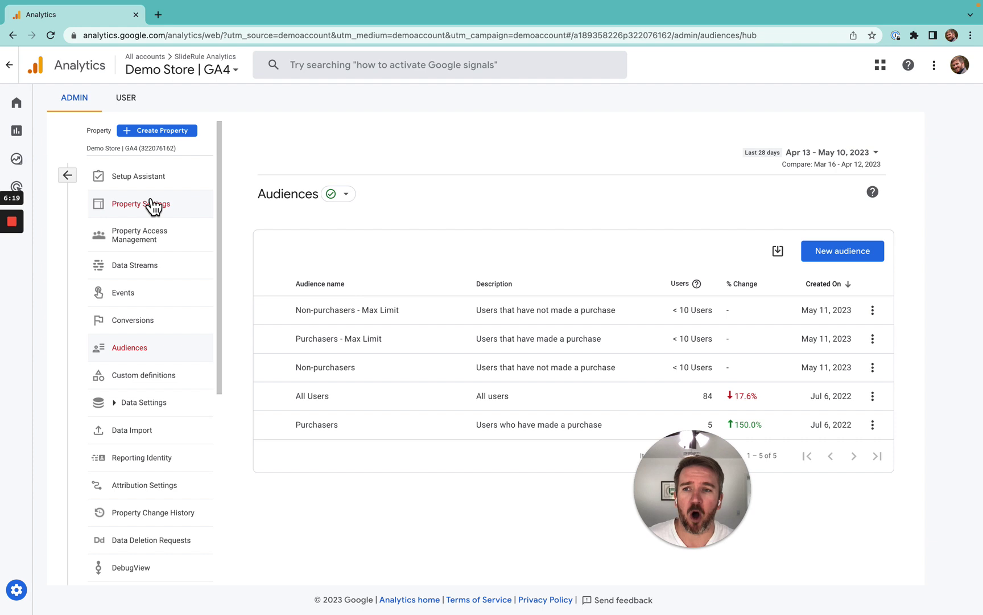
mouse_move(17, 151)
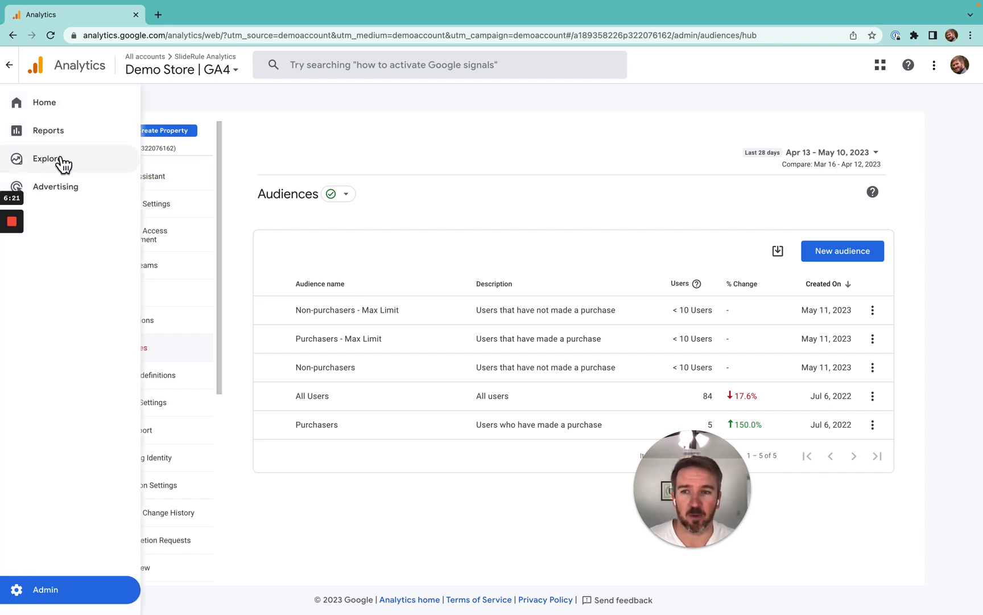
- Reopen the latest Untitled exploration and select the Landing page + query string dimension
left_click(27, 159)
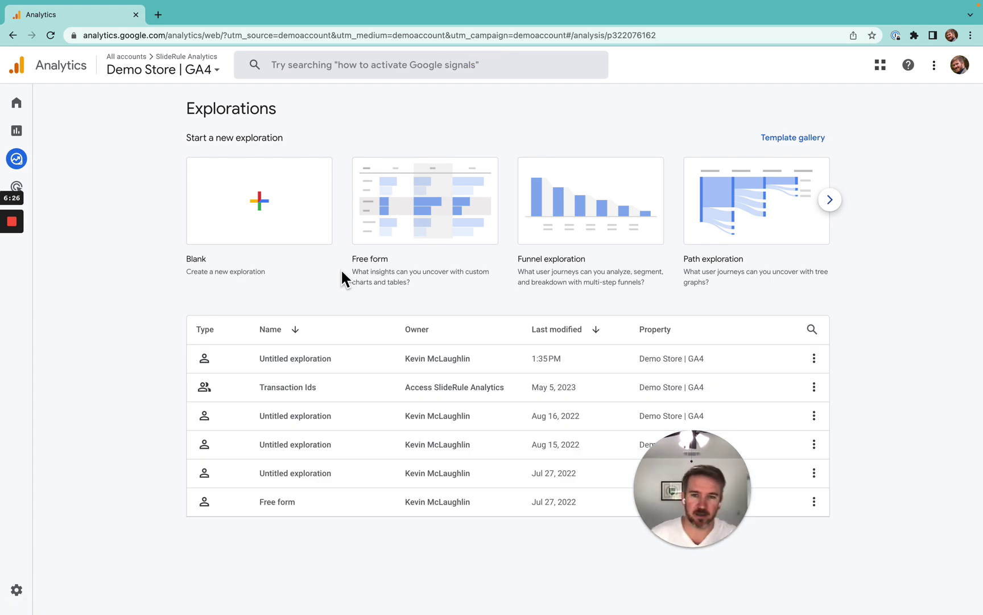
left_click(335, 361)
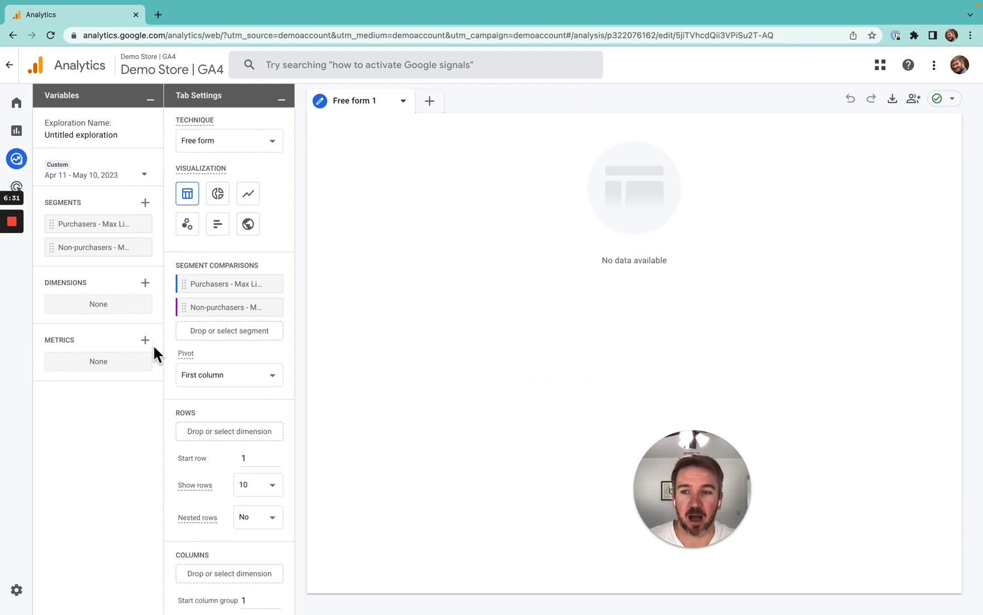
left_click(144, 284)
left_click(437, 66)
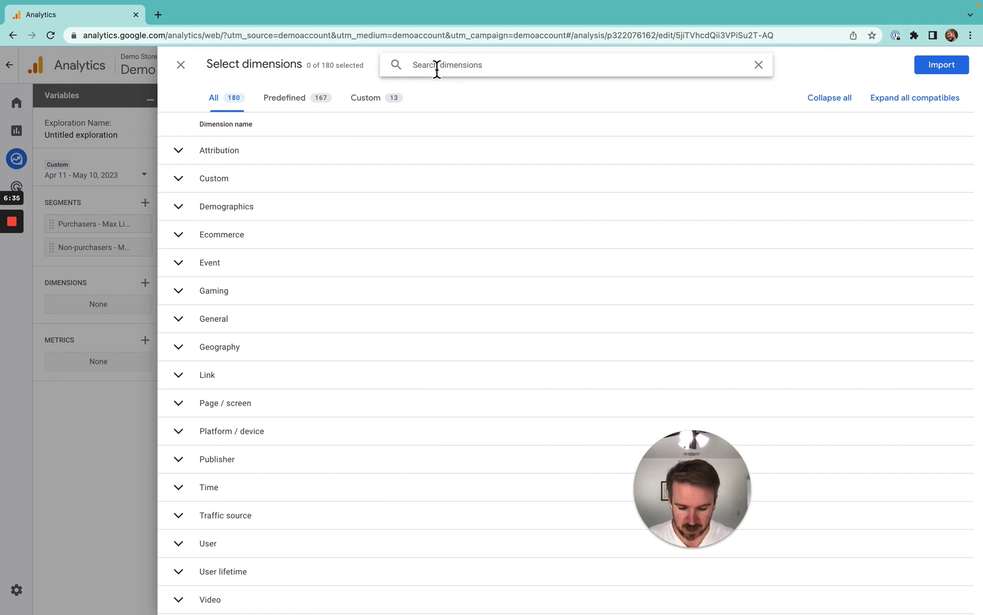
type("landing")
key("BackSpace")
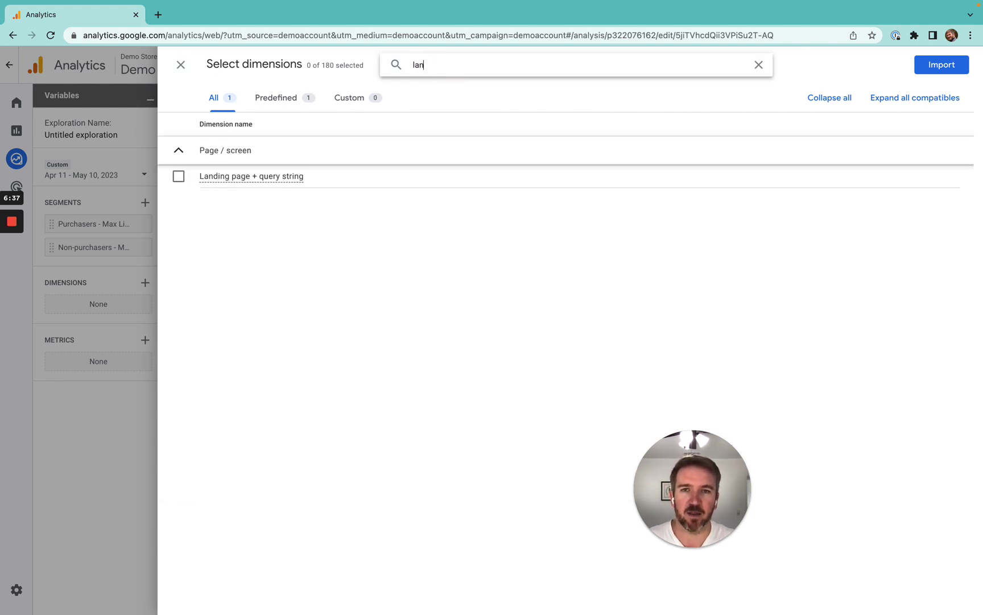
type("la")
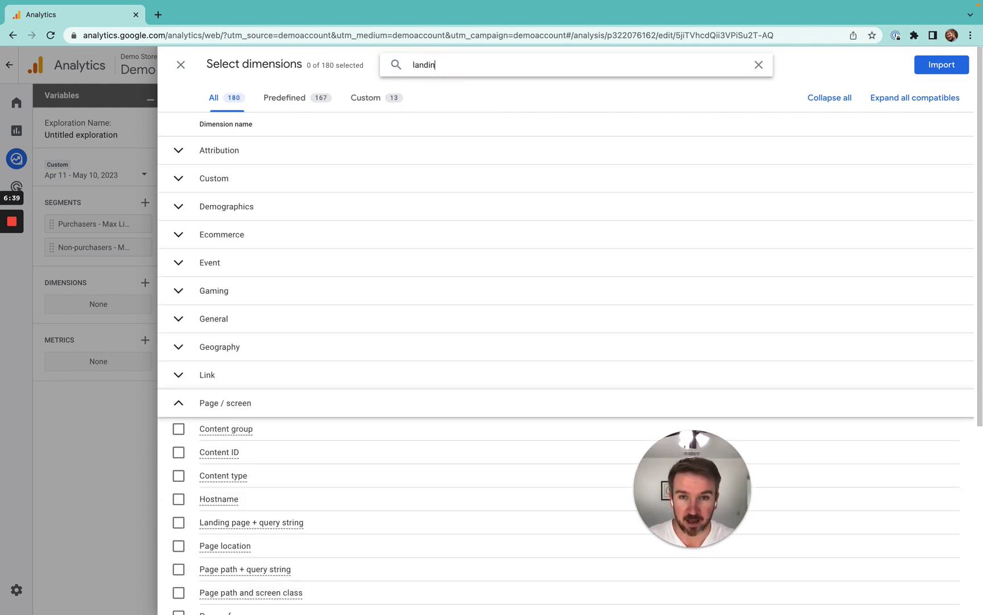
type("g")
left_click(178, 176)
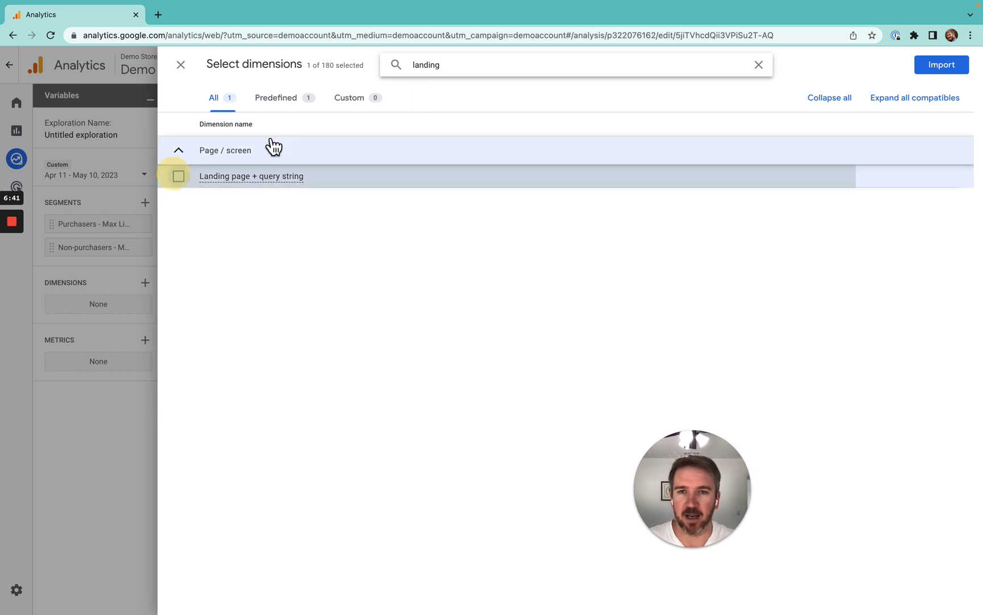
- Also select Page location, Session source / medium and First user source / medium, then import
double_click(431, 66)
type("page")
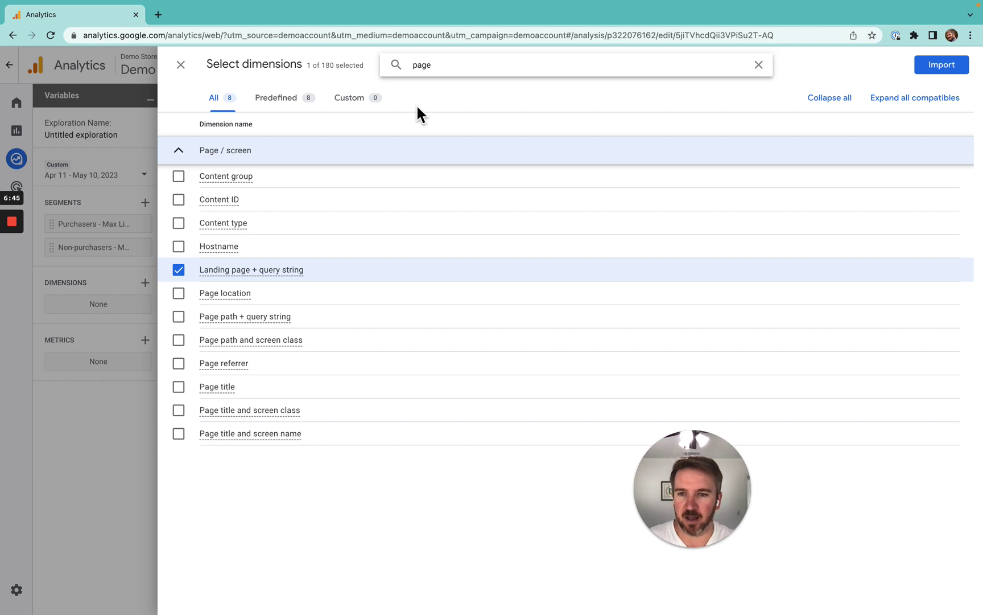
left_click(179, 293)
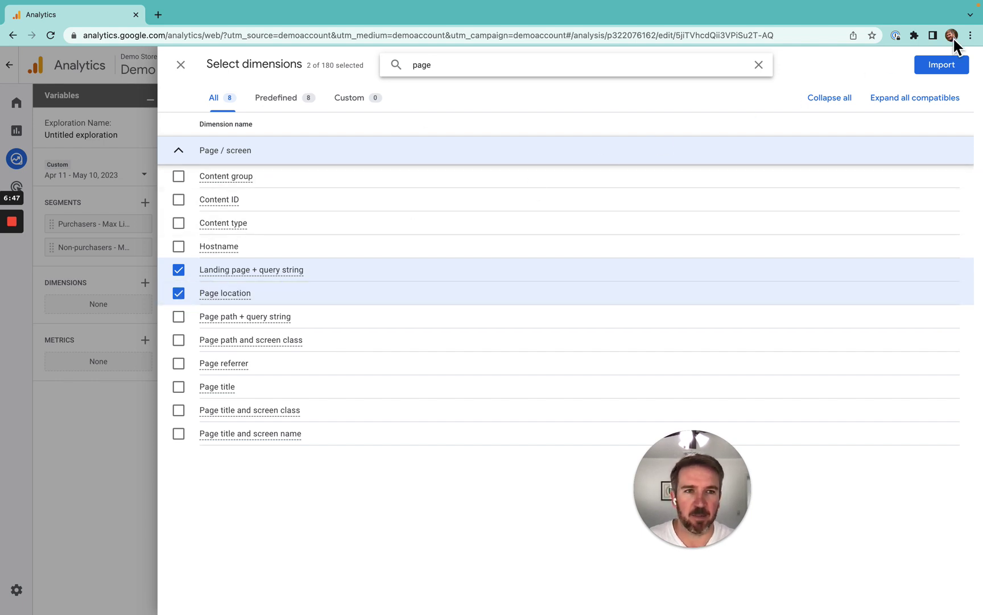
double_click(418, 64)
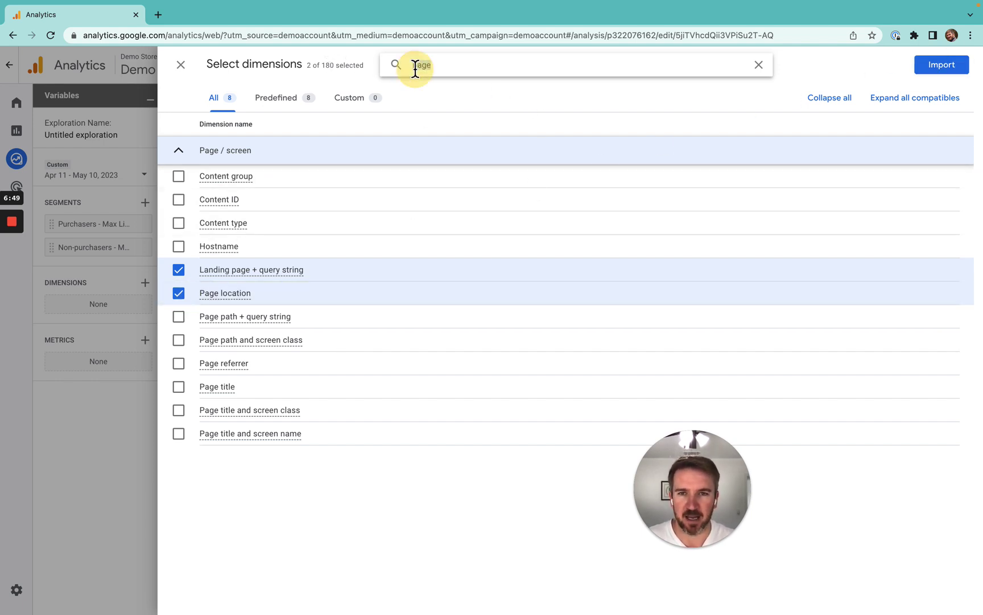
type("source")
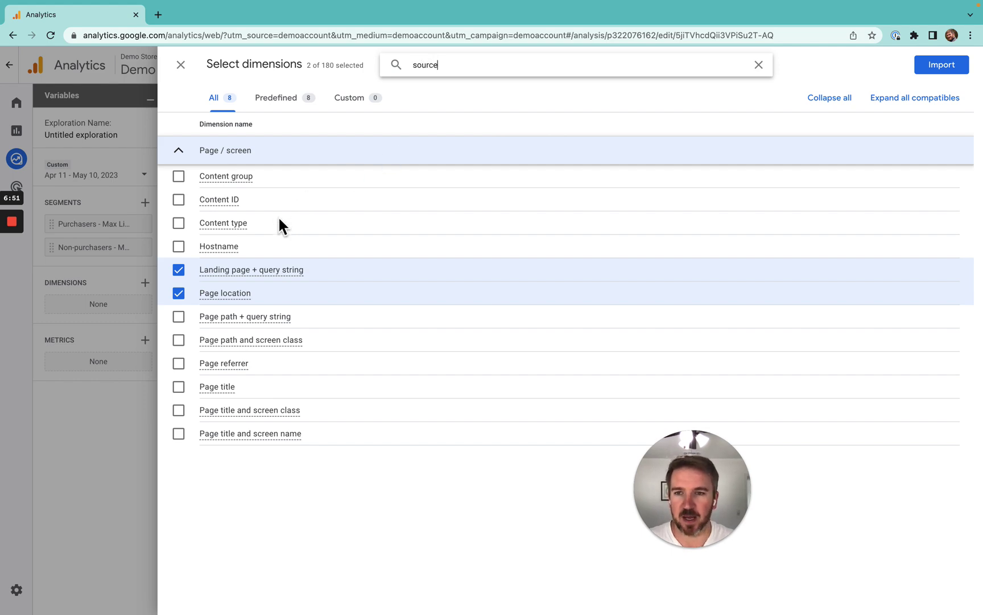
scroll(266, 351, "down", 9)
scroll(266, 351, "down", 1)
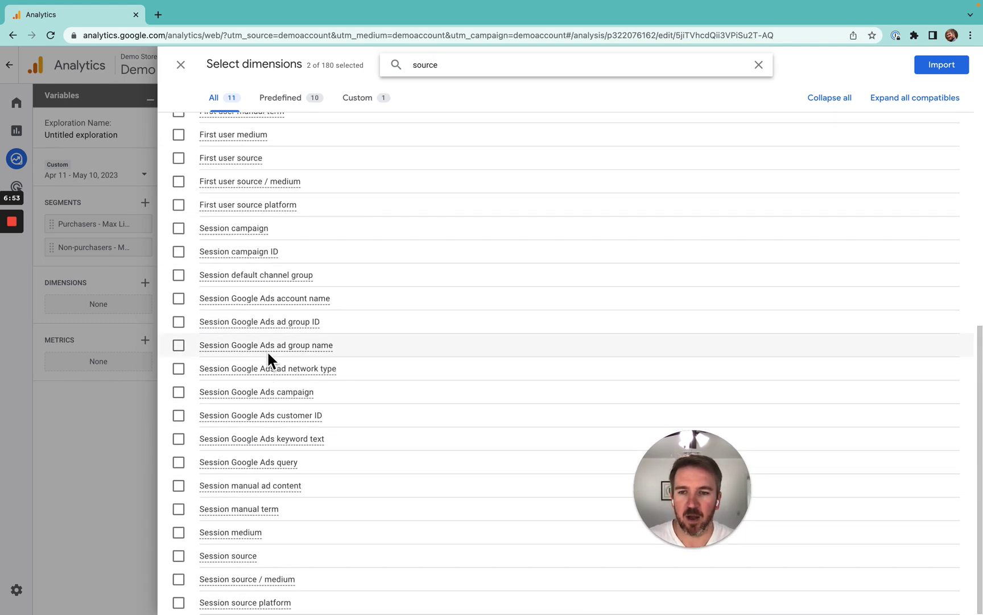
left_click(188, 576)
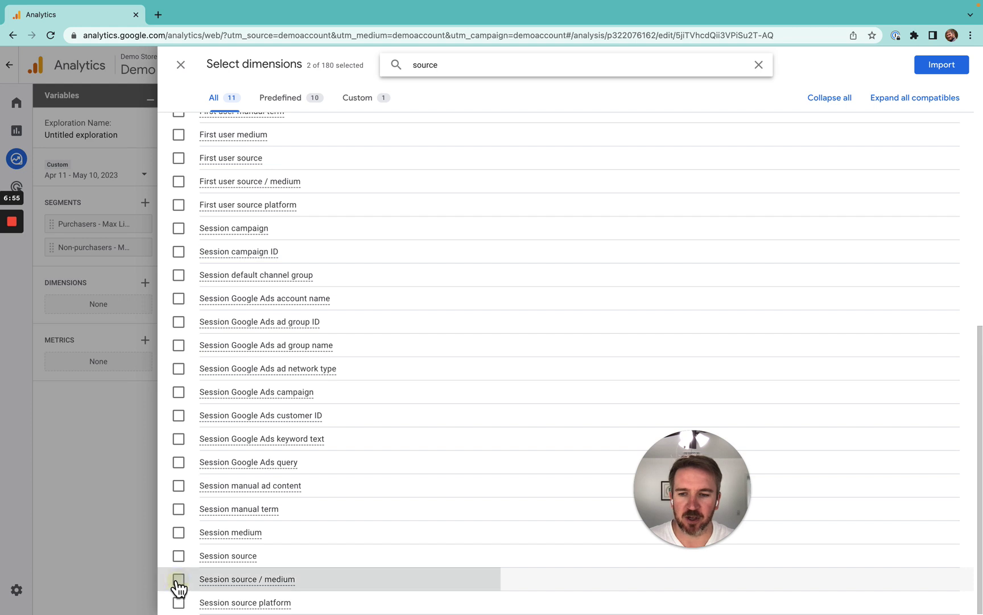
scroll(303, 398, "up", 3)
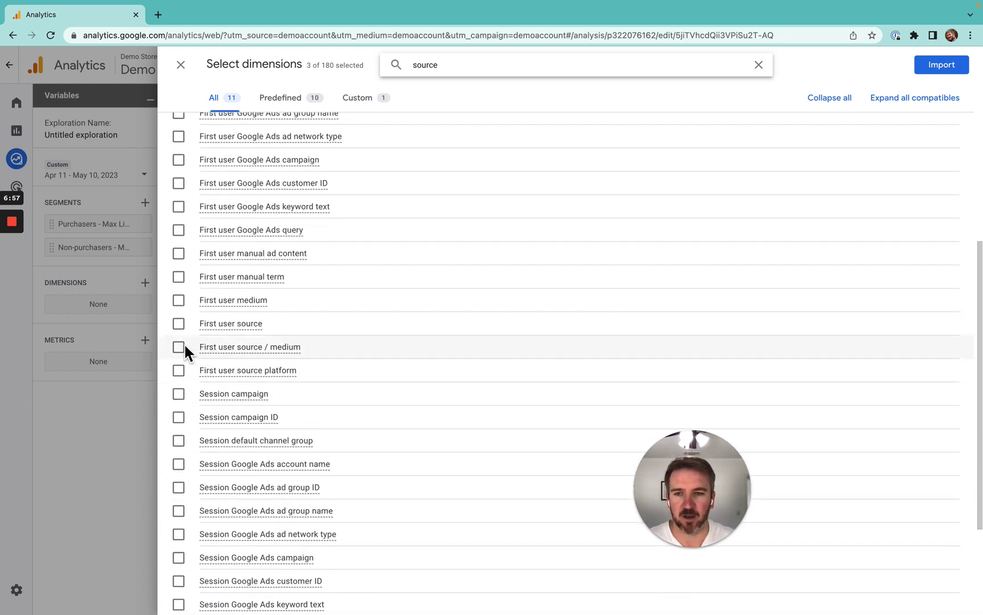
left_click(184, 344)
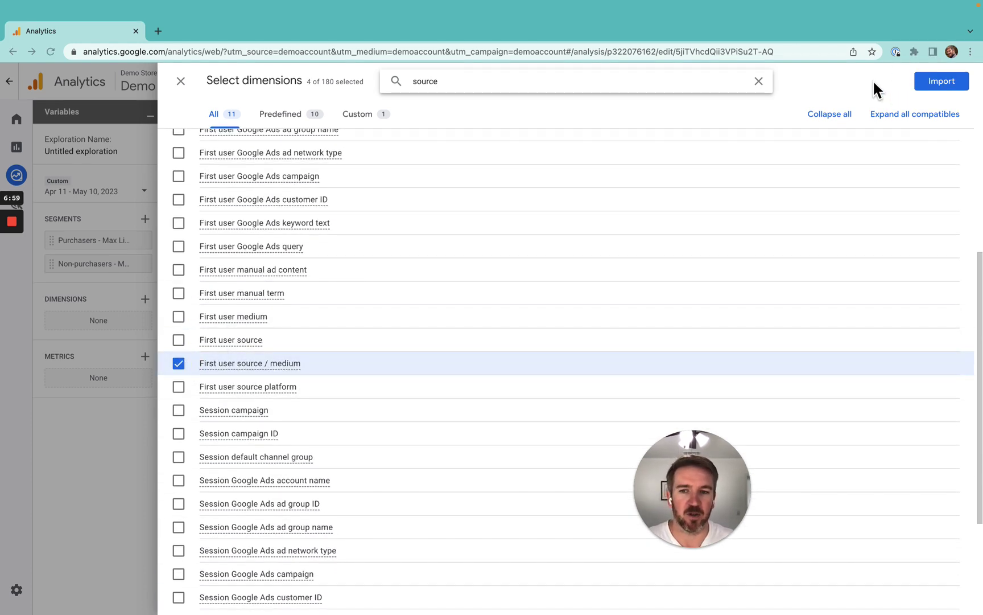
left_click(932, 67)
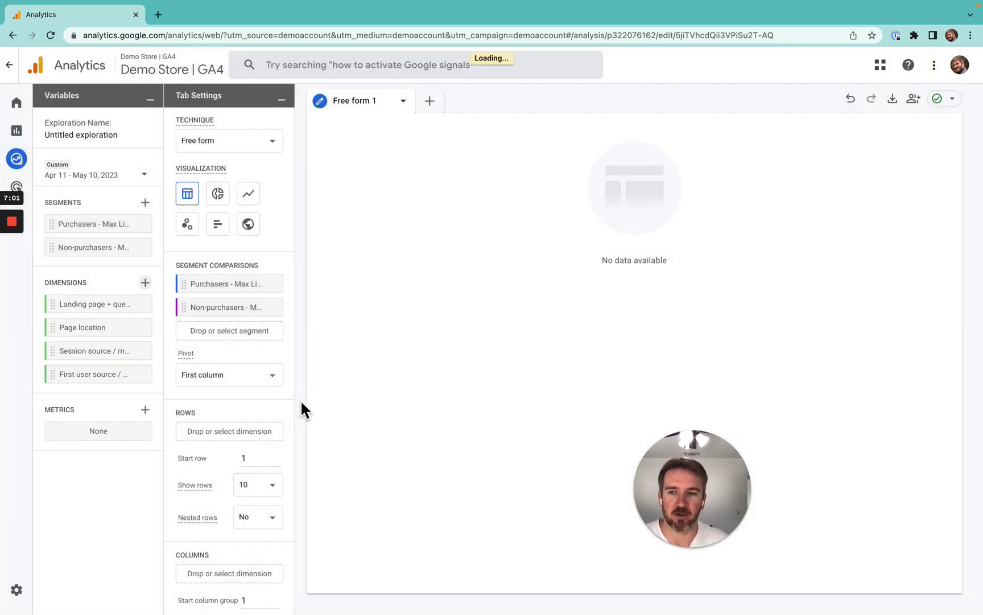
- Select the Views, Views per session and Views per user metrics
left_click(146, 409)
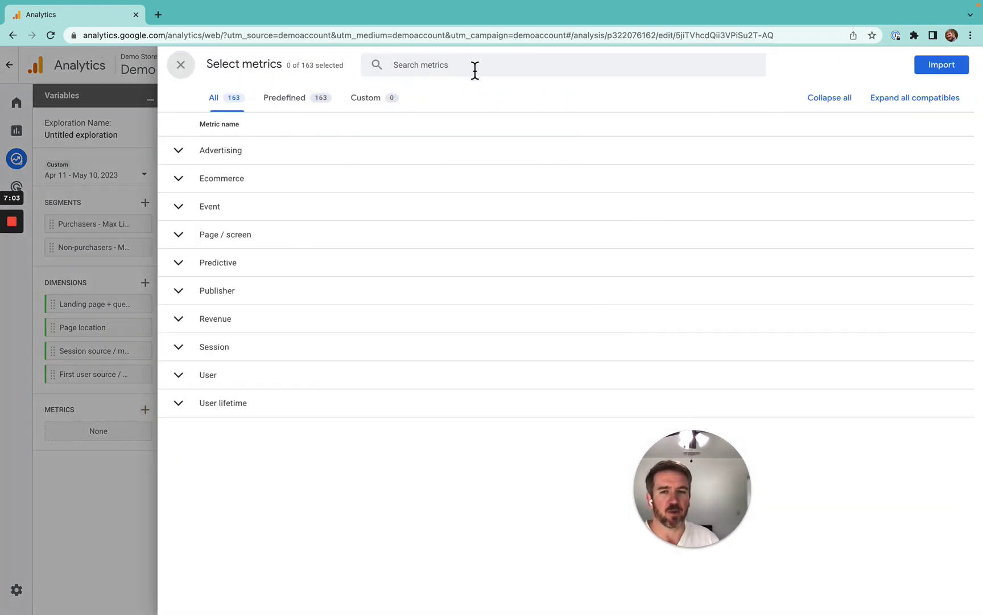
left_click(474, 68)
type("view")
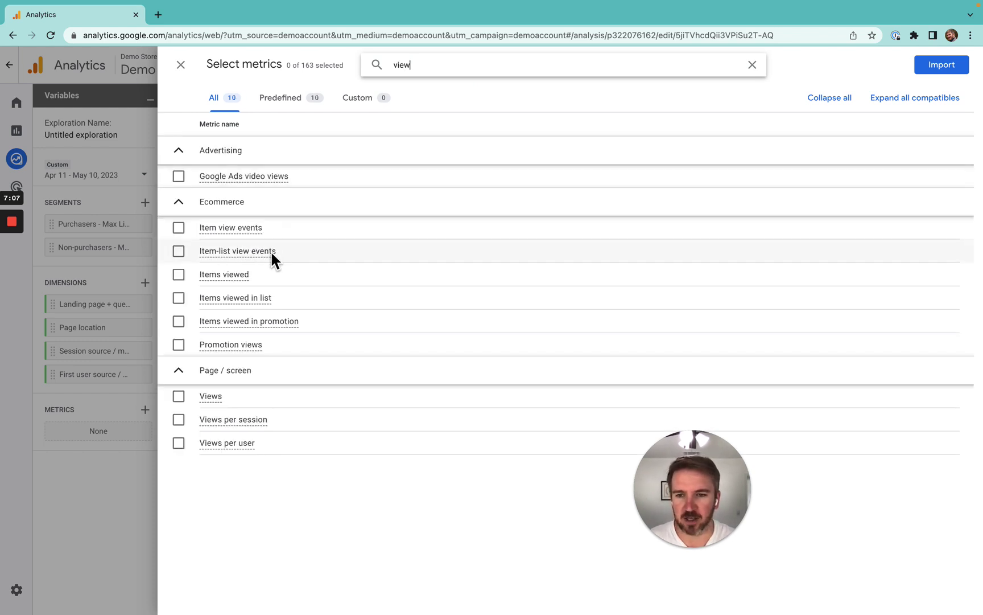
left_click(178, 396)
left_click(178, 419)
left_click(178, 442)
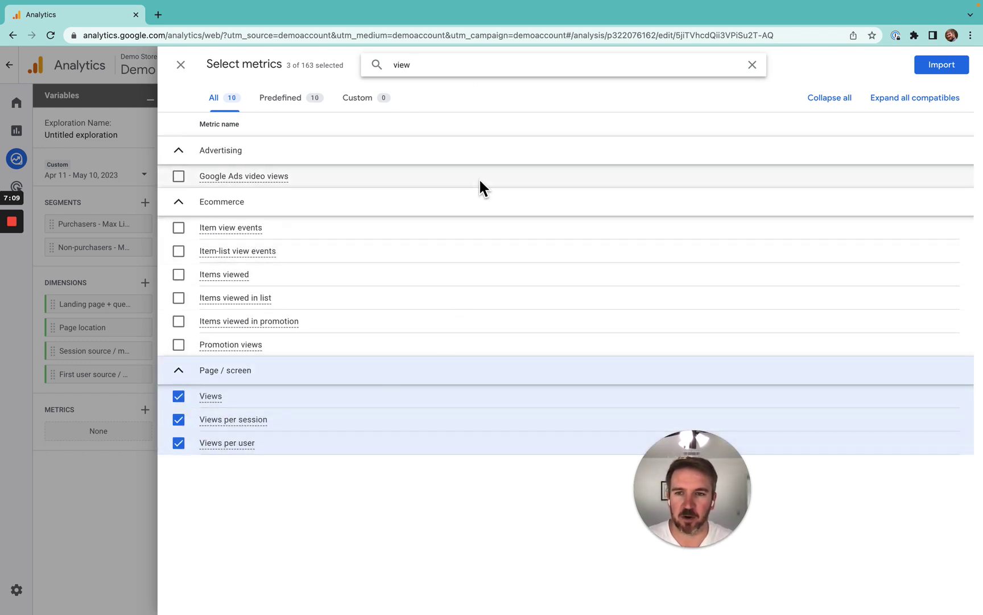
- Also select Total users, Sessions and Sessions per user, then import all six metrics
left_click(401, 61)
double_click(401, 62)
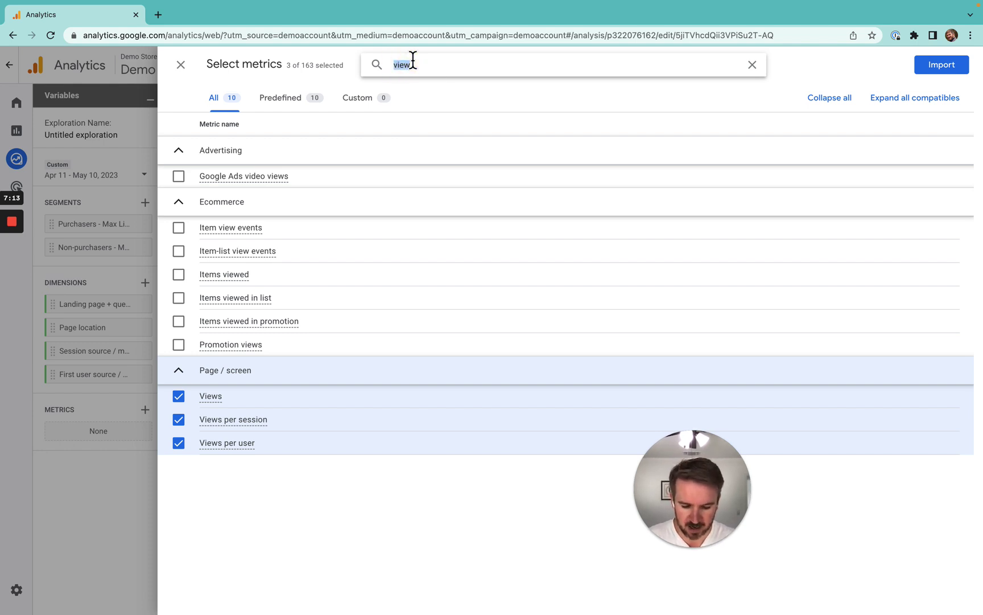
type("total")
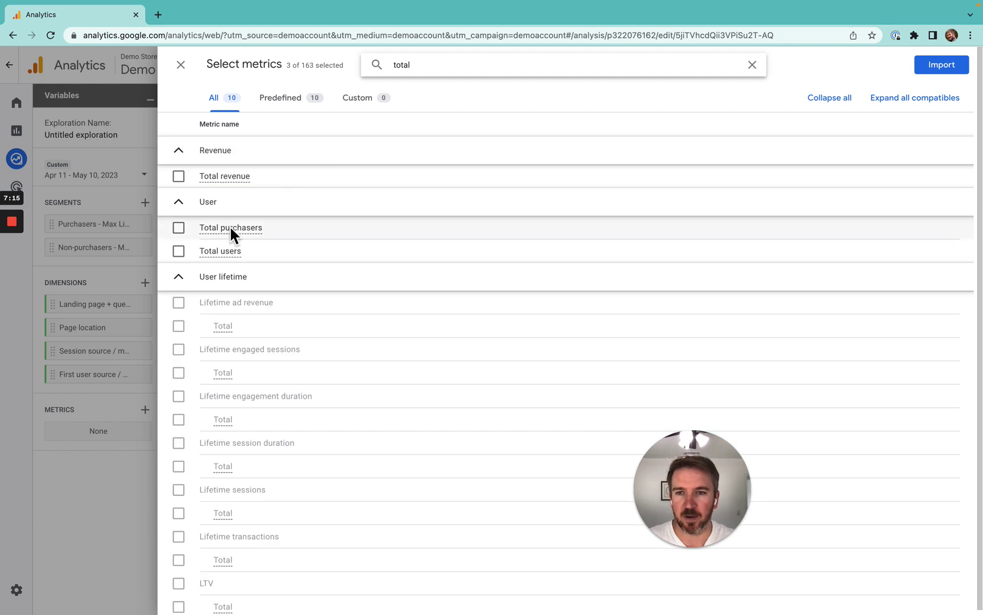
left_click(180, 252)
left_click(401, 64)
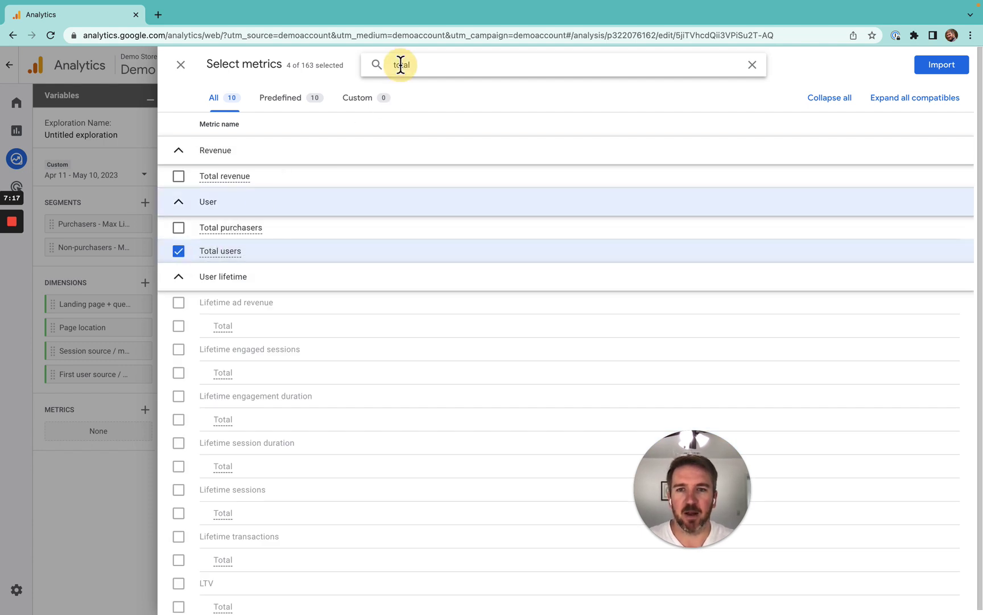
double_click(401, 64)
key("BackSpace")
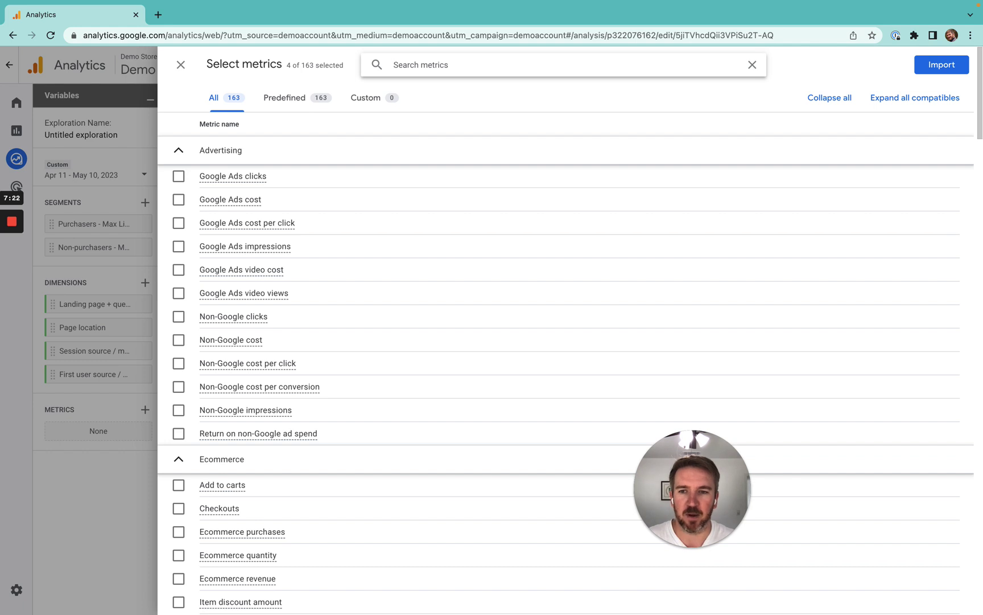
type("ses")
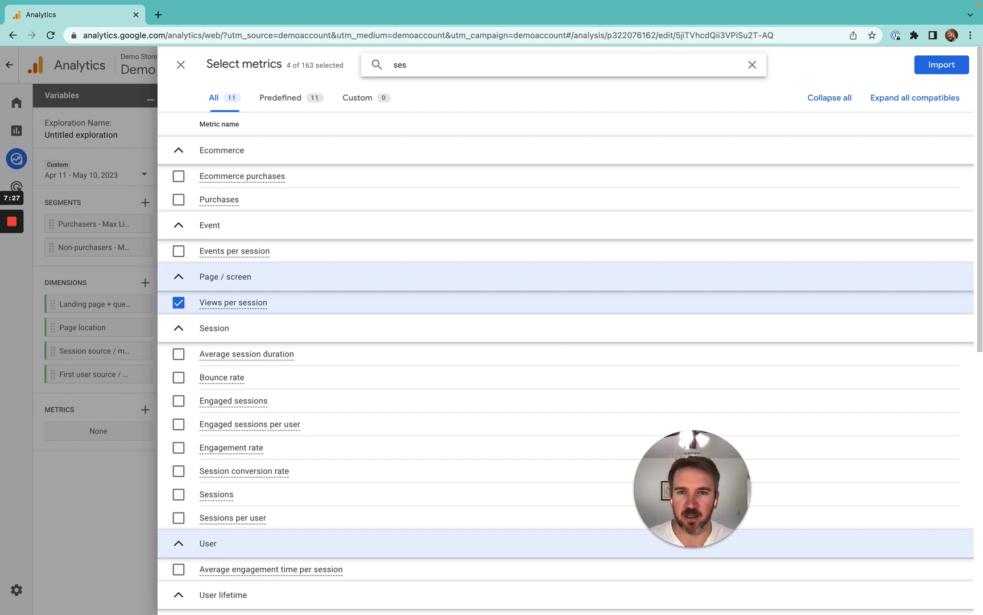
type("sio")
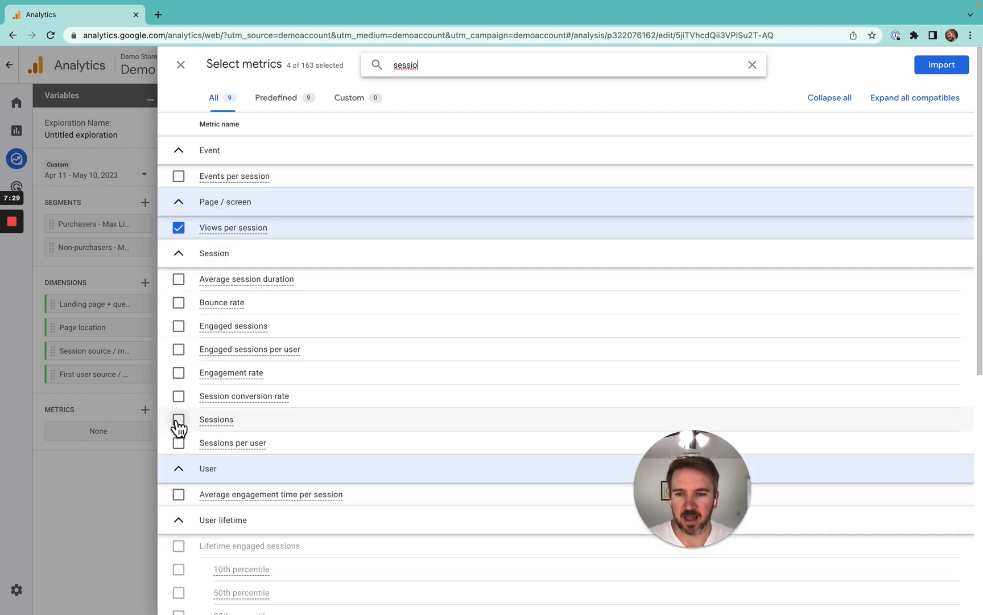
left_click(178, 422)
left_click(177, 445)
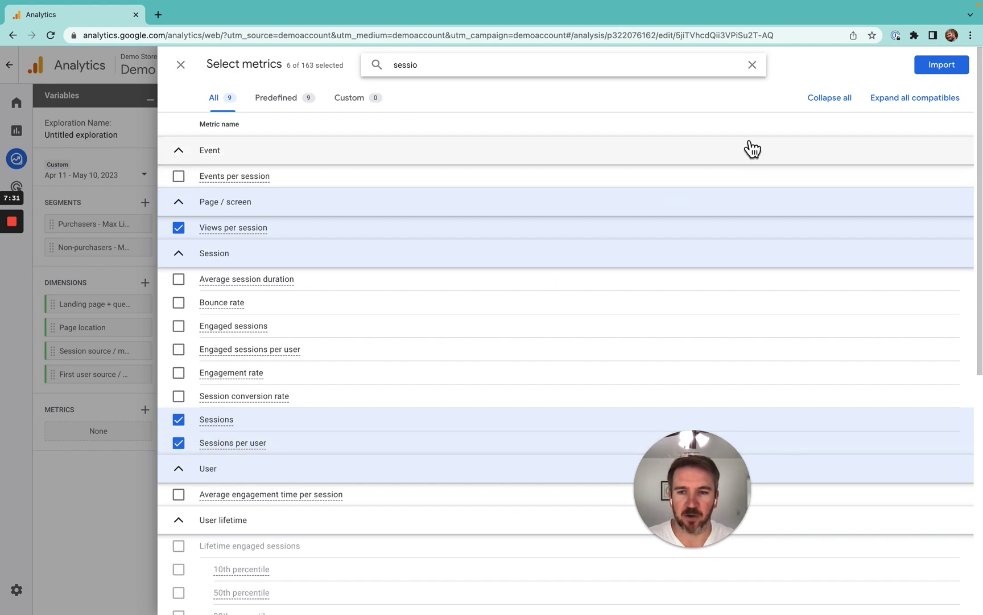
left_click(949, 64)
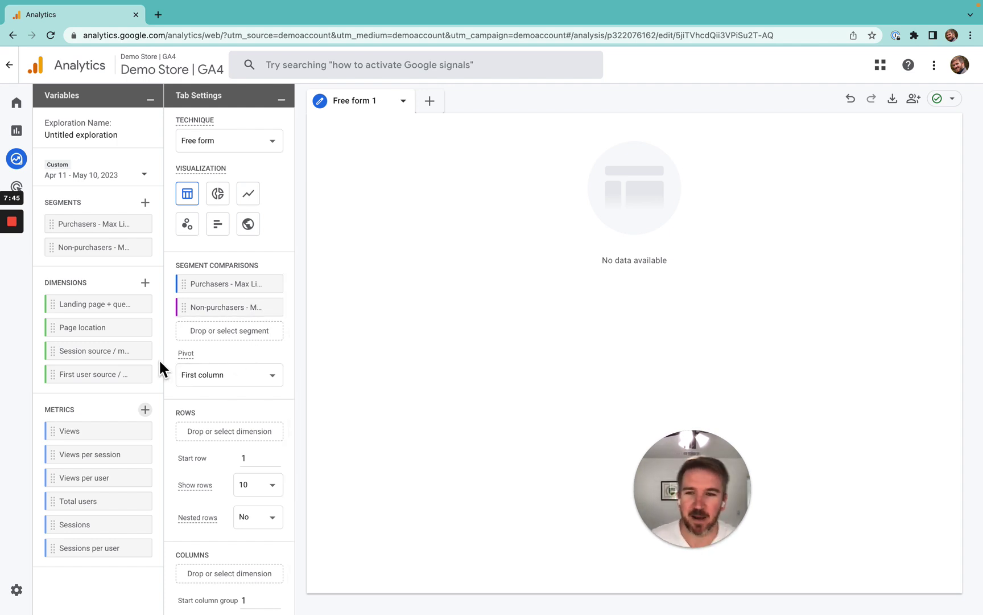
scroll(222, 329, "down", 3)
scroll(224, 327, "up", 3)
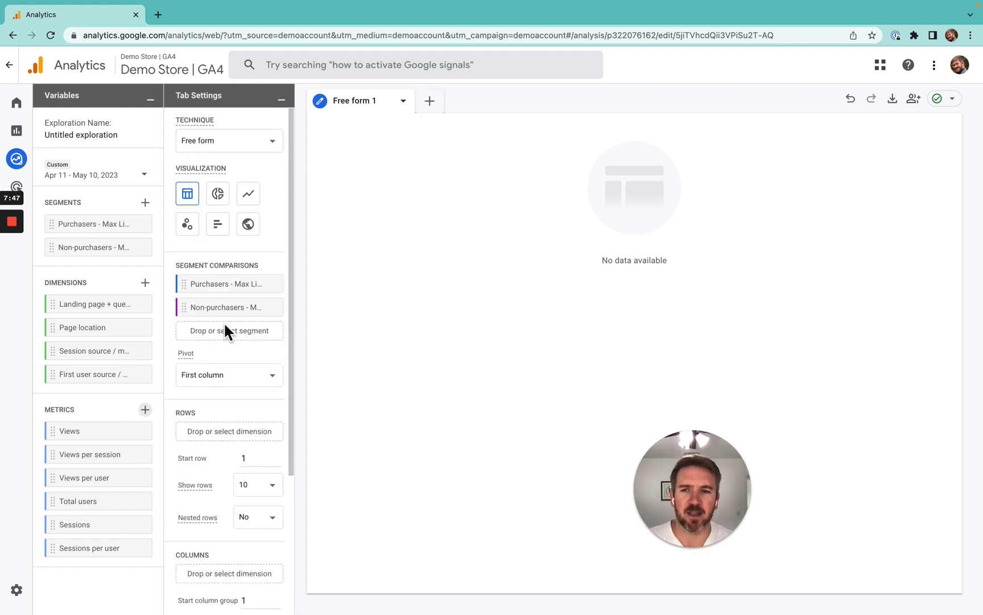
scroll(226, 330, "down", 3)
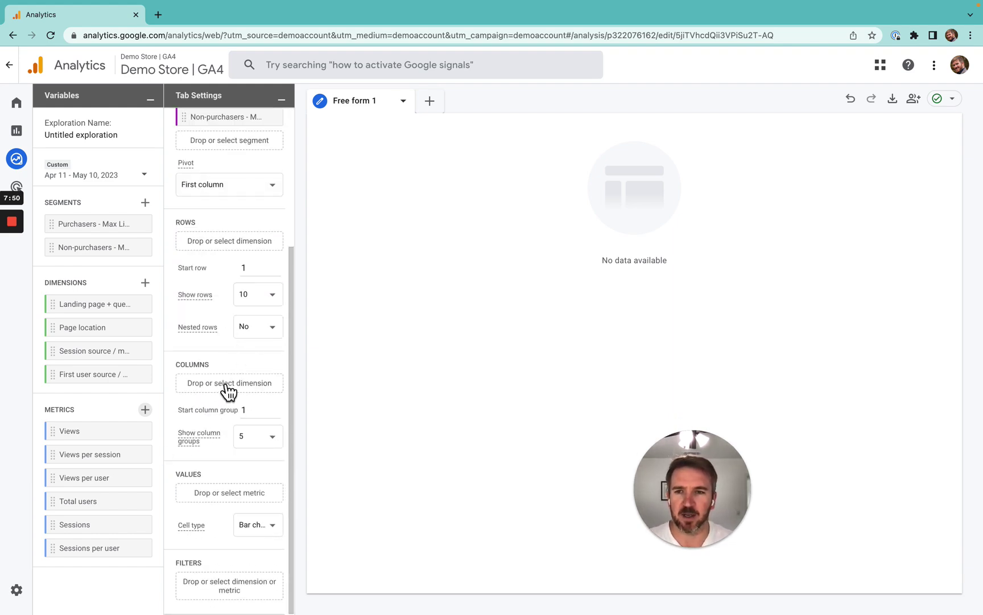
scroll(226, 390, "up", 3)
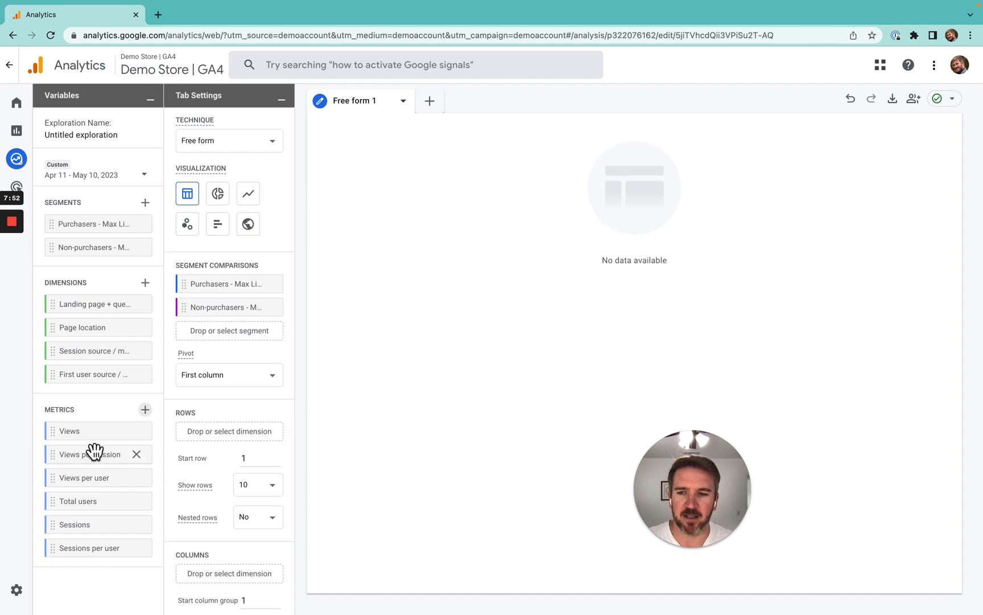
- Add Total users as the table's values: 126 non-purchasers, 3 purchasers, 129 total
scroll(179, 453, "down", 3)
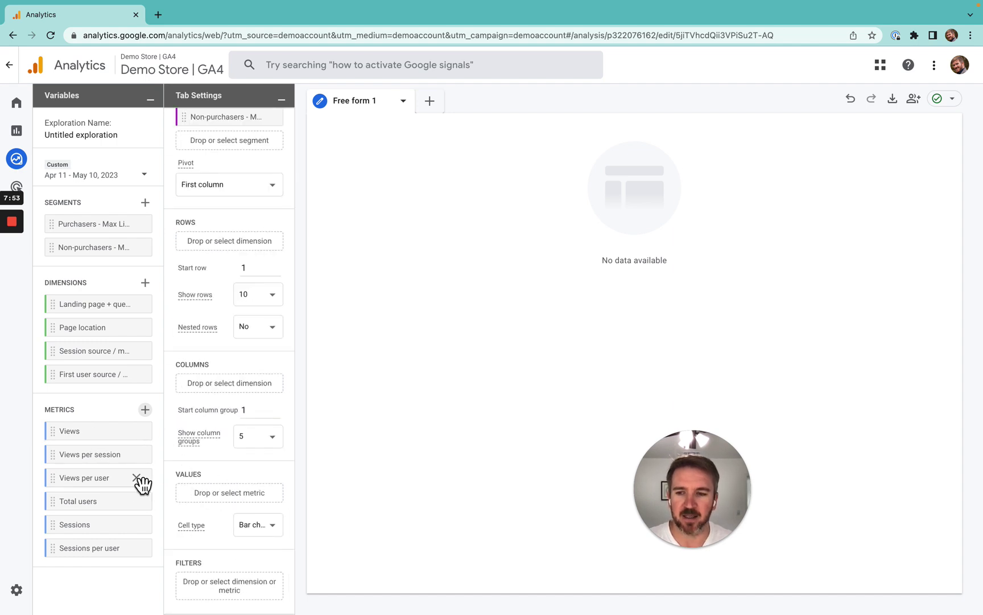
left_click_drag(109, 500, 229, 493)
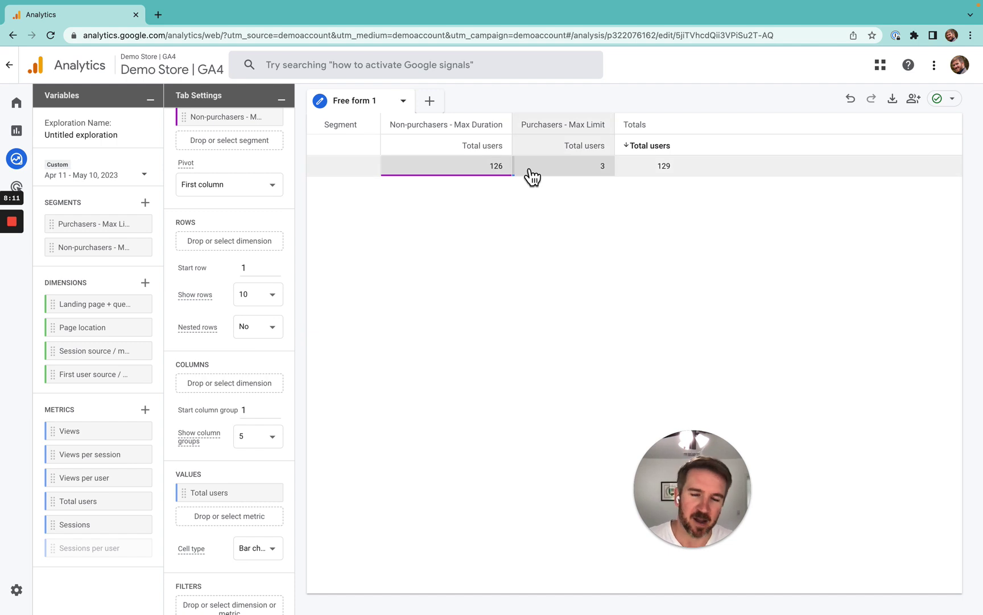
scroll(257, 515, "down", 1)
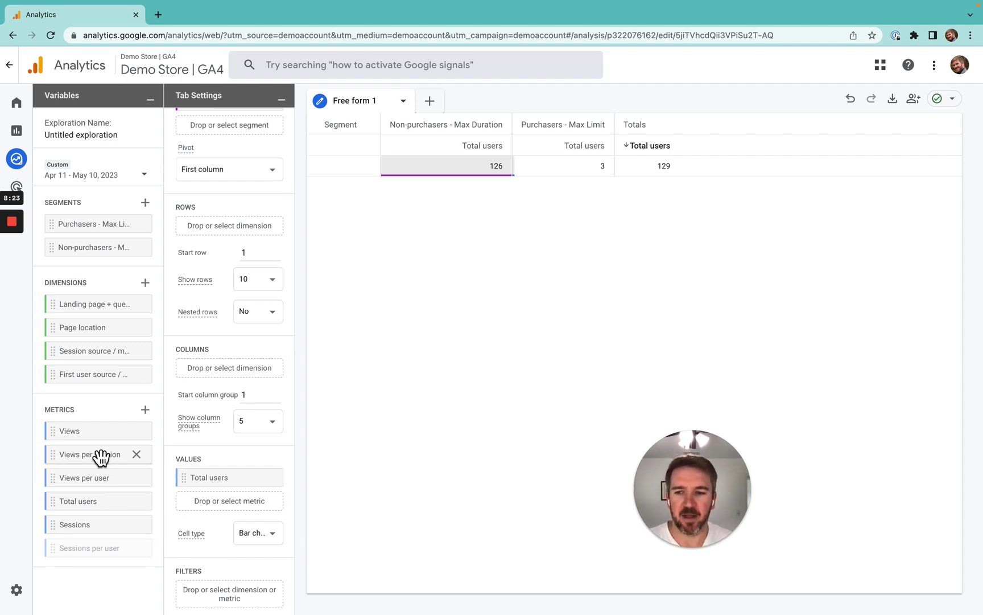
- Add Views and Views per user as table values: purchasers 5.33 views per user versus 2.52
left_click_drag(95, 433, 201, 508)
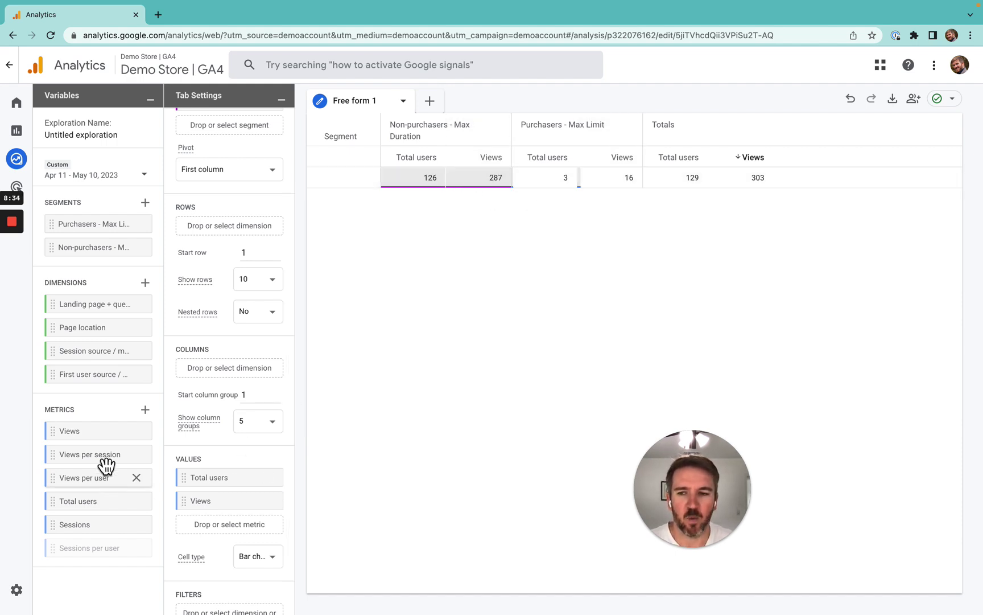
left_click_drag(92, 474, 229, 524)
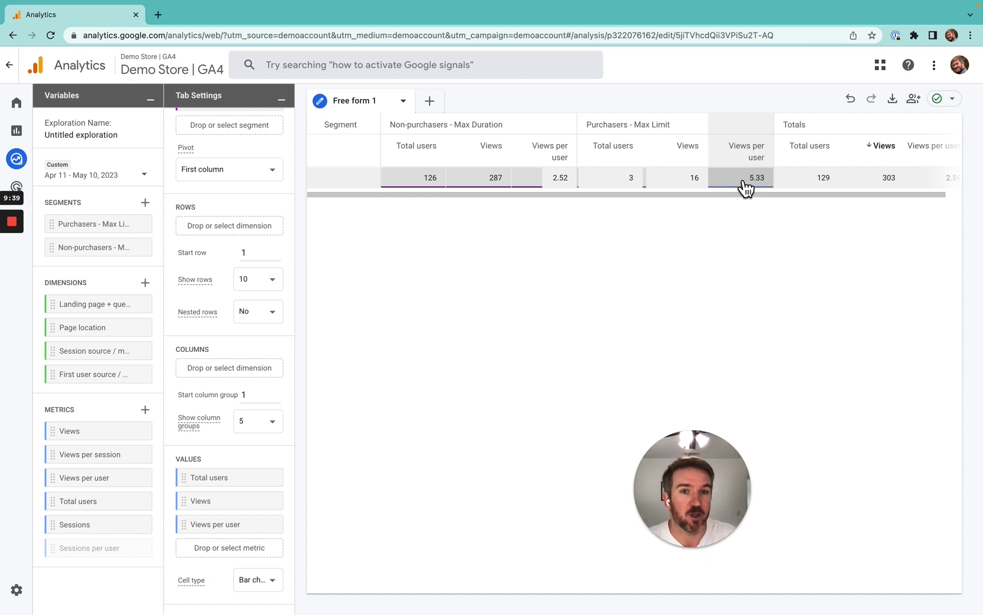
- Remove Total users, Views and Views per user from the table's values
mouse_move(139, 467)
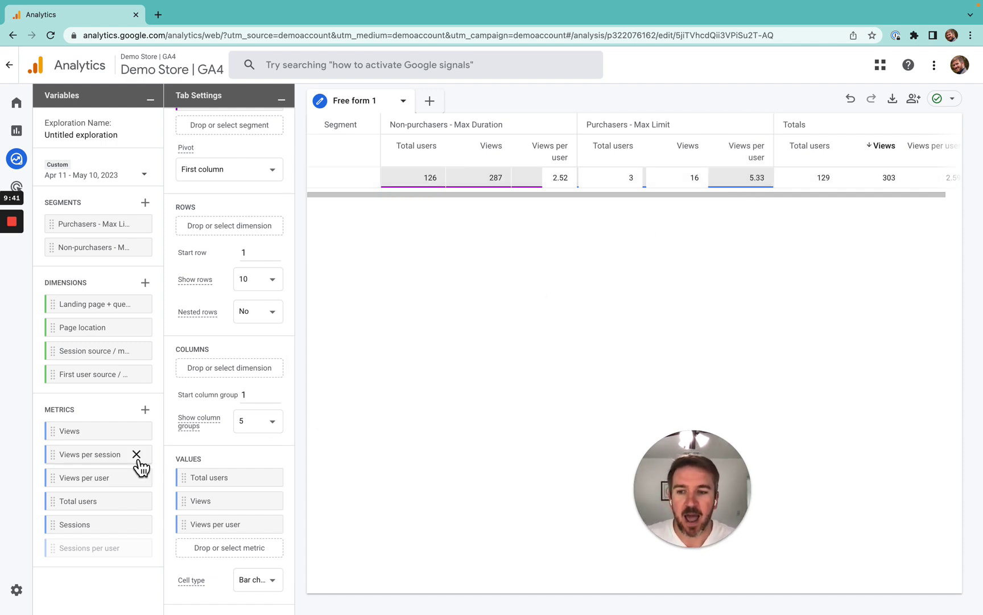
mouse_move(151, 490)
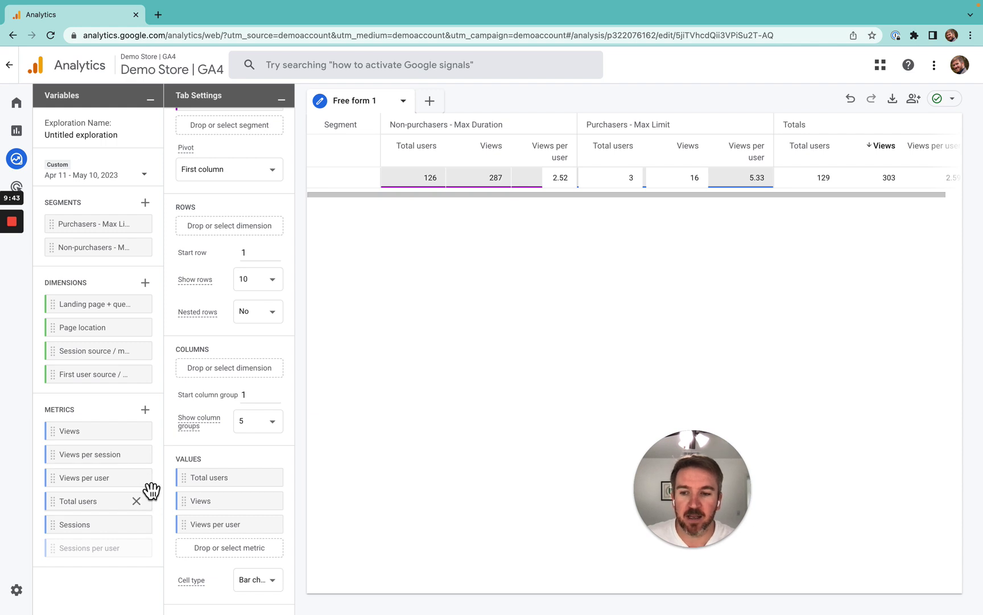
mouse_move(126, 548)
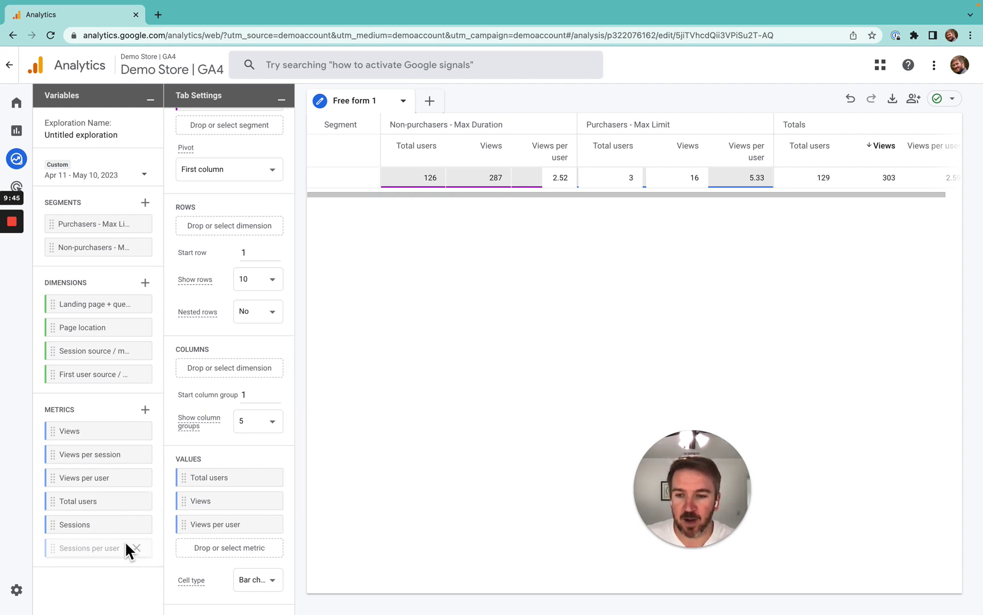
left_click(268, 478)
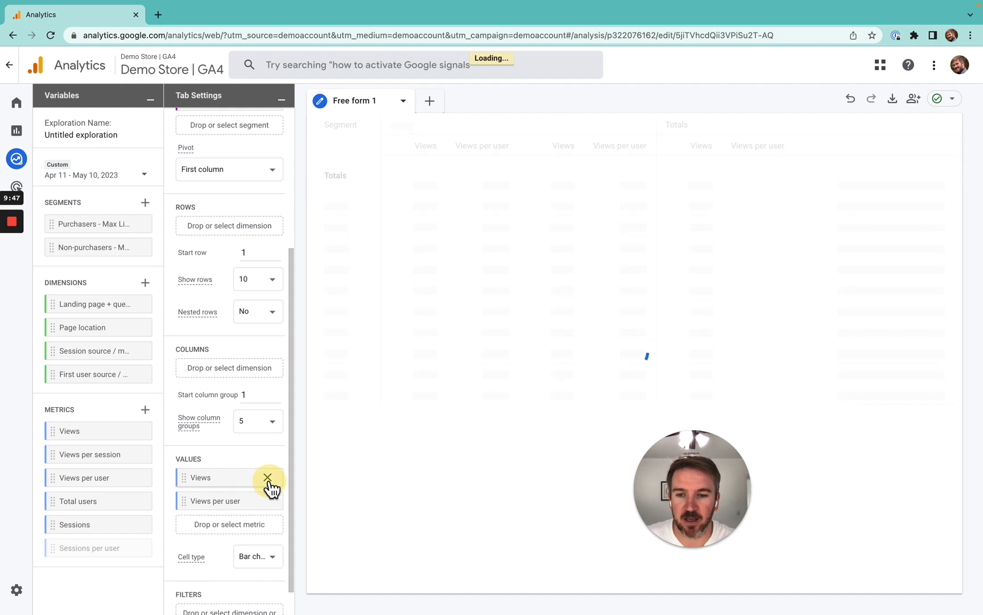
left_click(268, 478)
left_click(268, 478)
mouse_move(123, 557)
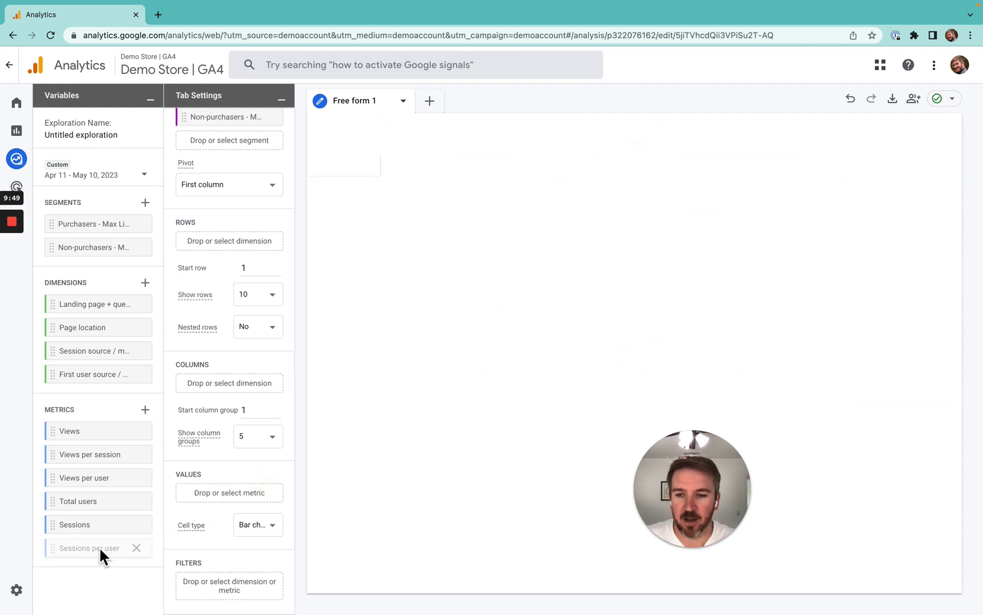
scroll(244, 265, "up", 3)
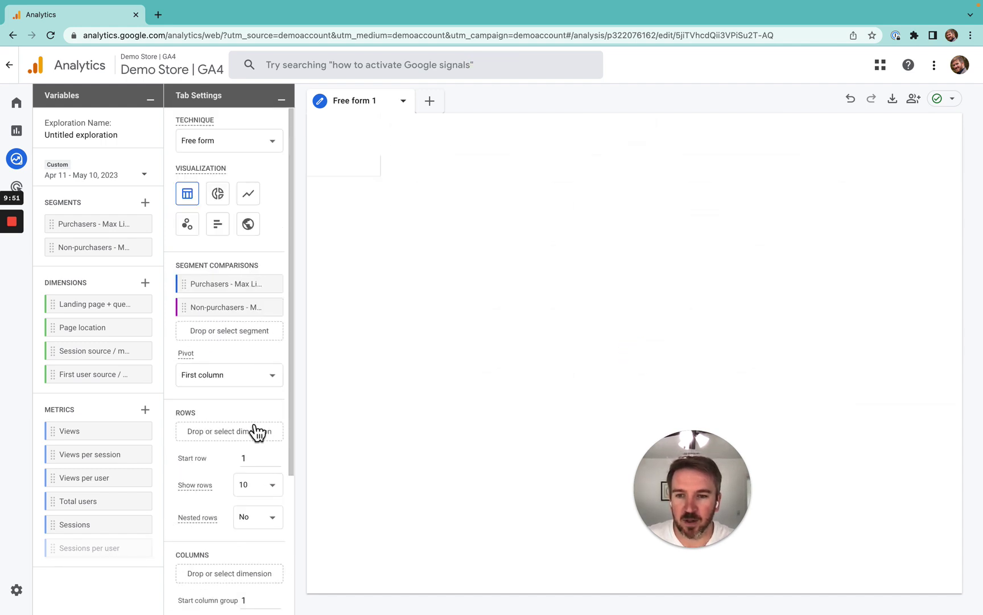
scroll(256, 431, "down", 2)
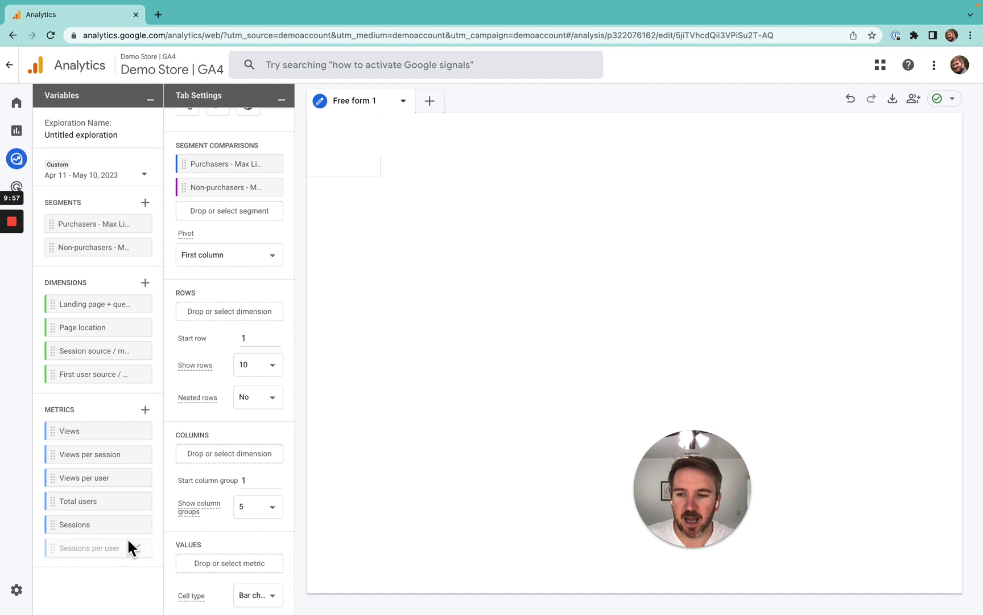
scroll(196, 289, "up", 2)
scroll(199, 302, "down", 1)
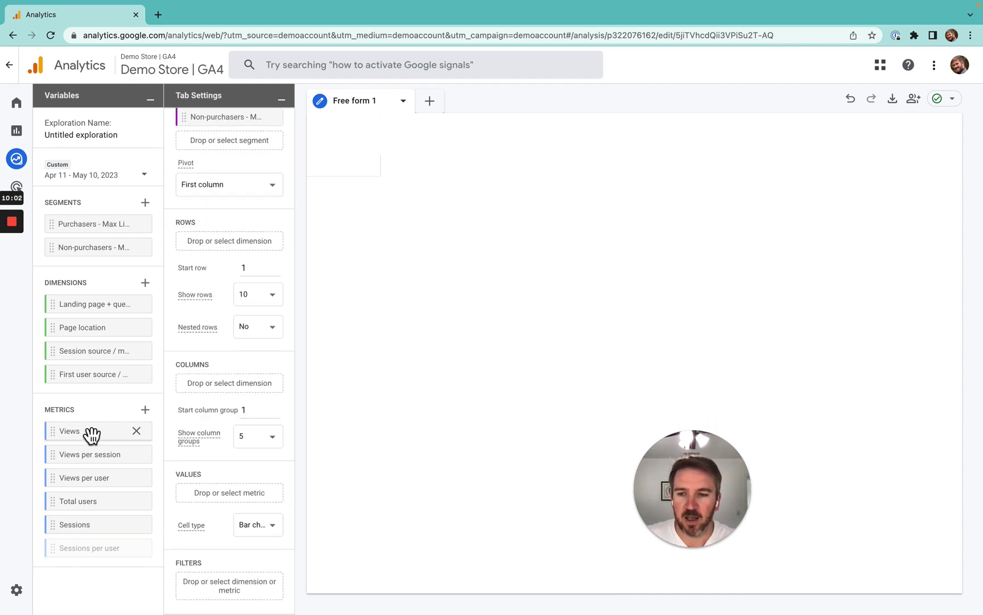
- Show Views by Page location per segment: 287 non-purchasers, 16 purchasers, 303 total
left_click_drag(91, 435, 220, 495)
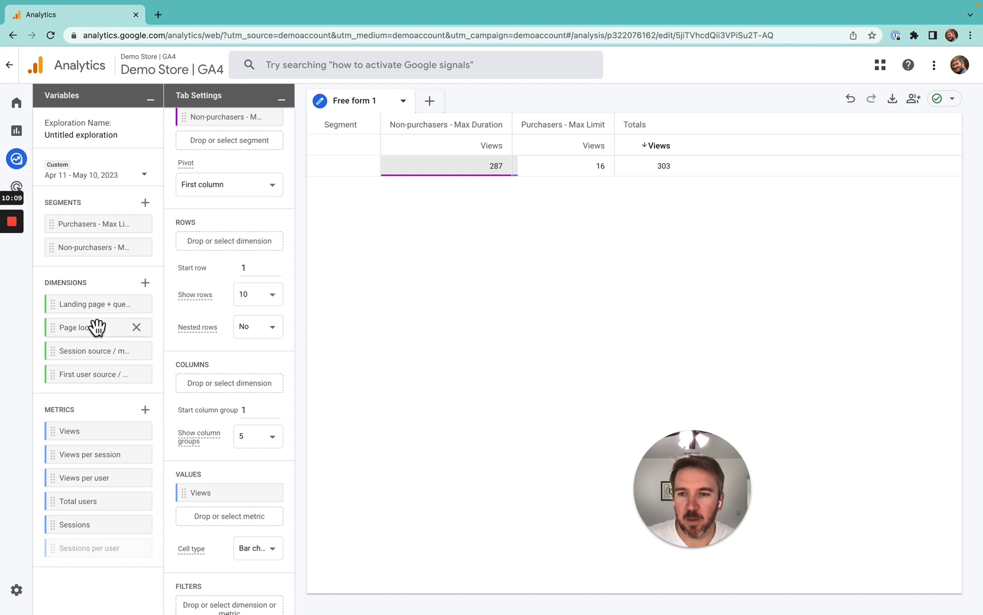
left_click_drag(97, 328, 232, 248)
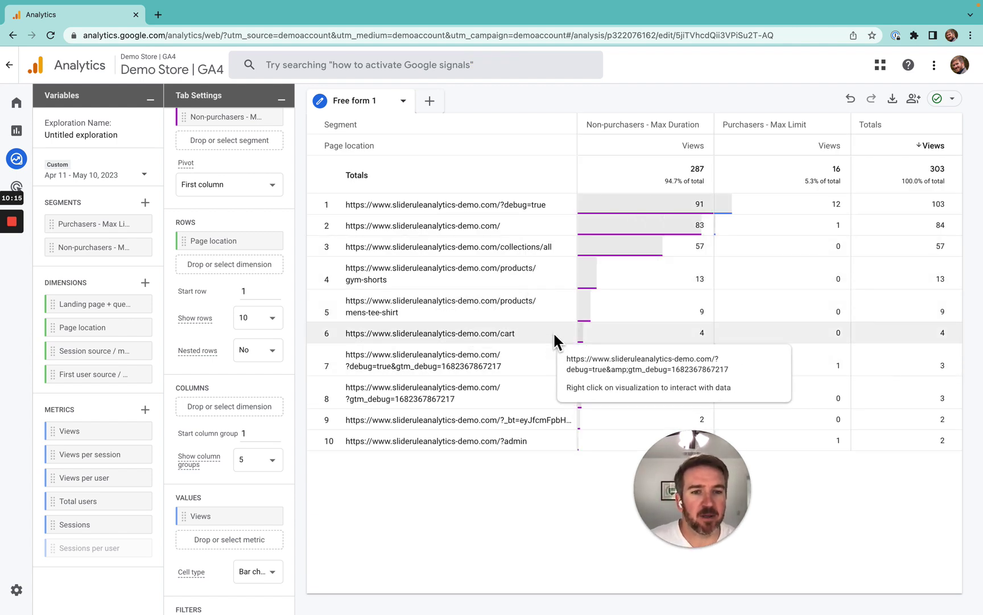
mouse_move(702, 461)
left_mouse_down()
mouse_move(677, 476)
mouse_move(588, 481)
left_mouse_up()
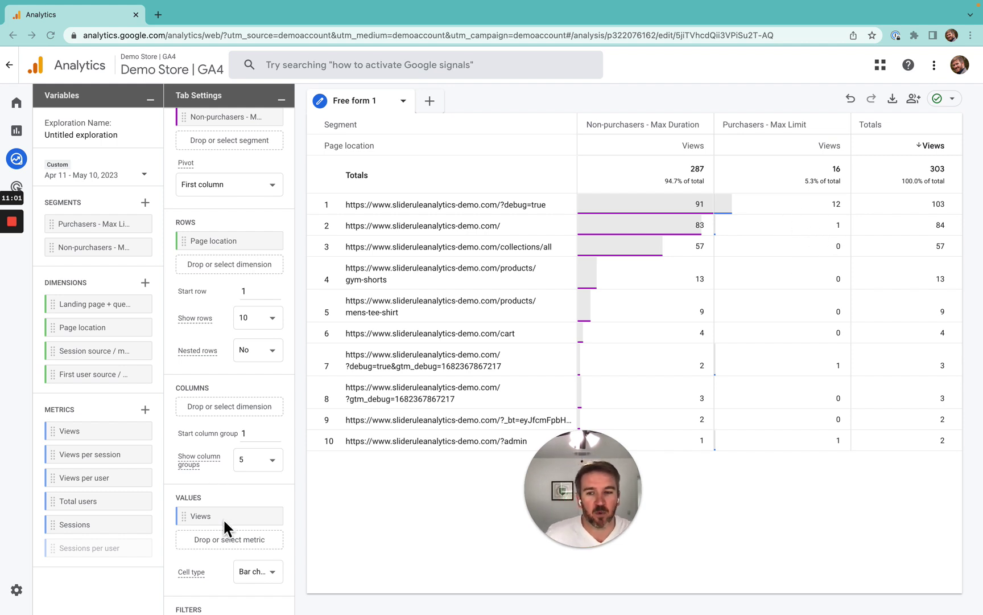
left_click(325, 519)
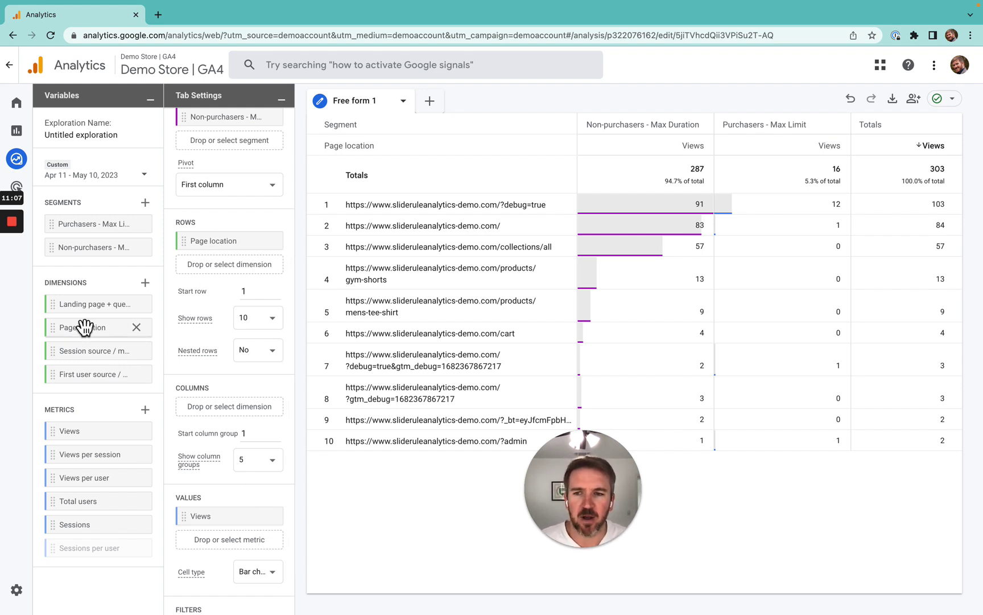
- Replace the Page location rows with Landing page + query string, led by /?debug=true at 157 views
left_click_drag(77, 305, 210, 238)
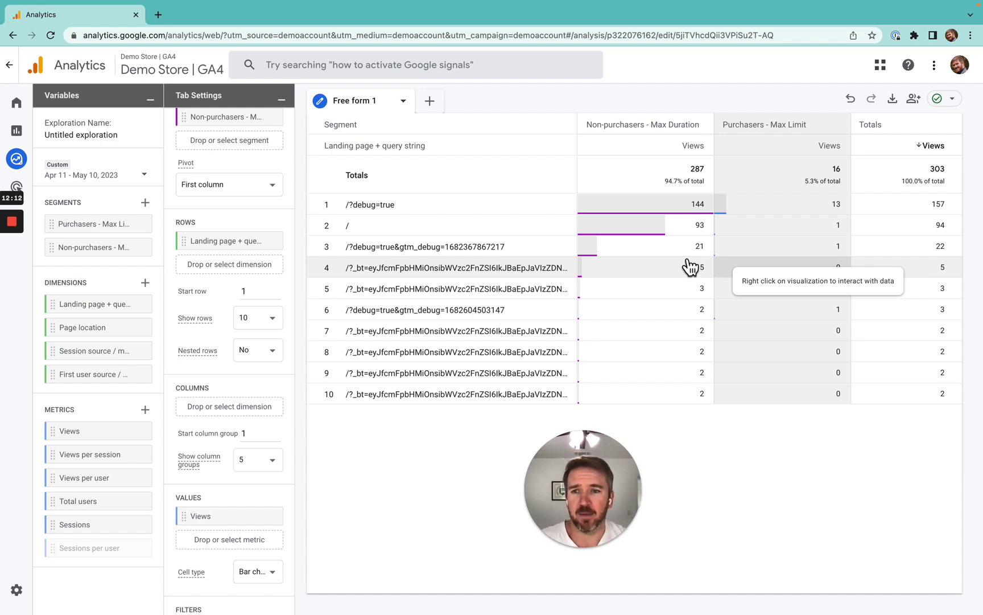
- Swap the table to Sessions by Session source / medium: 127 non-purchasers, 18 purchasers, 145 total
left_click(268, 240)
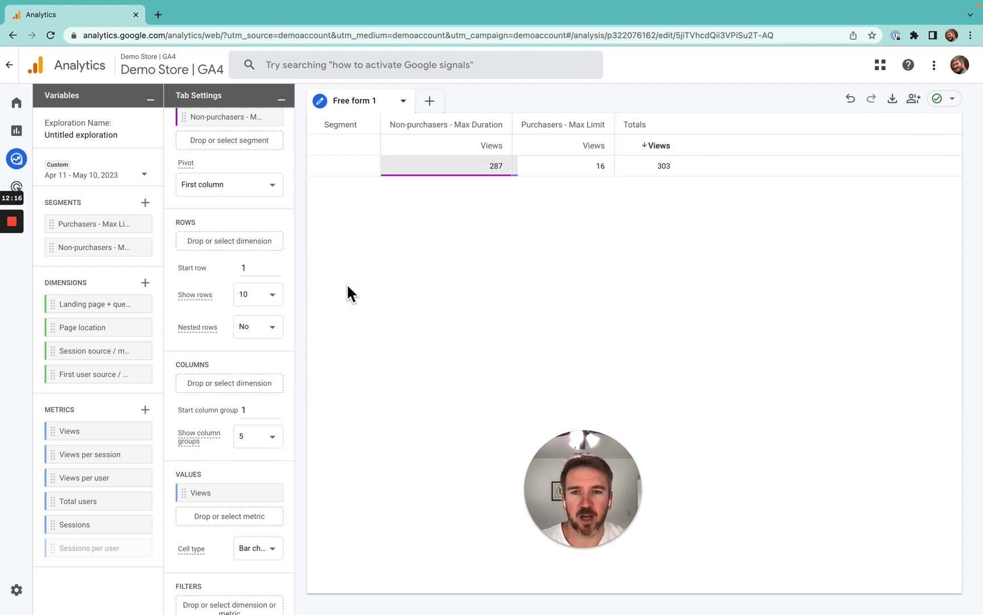
scroll(273, 489, "down", 1)
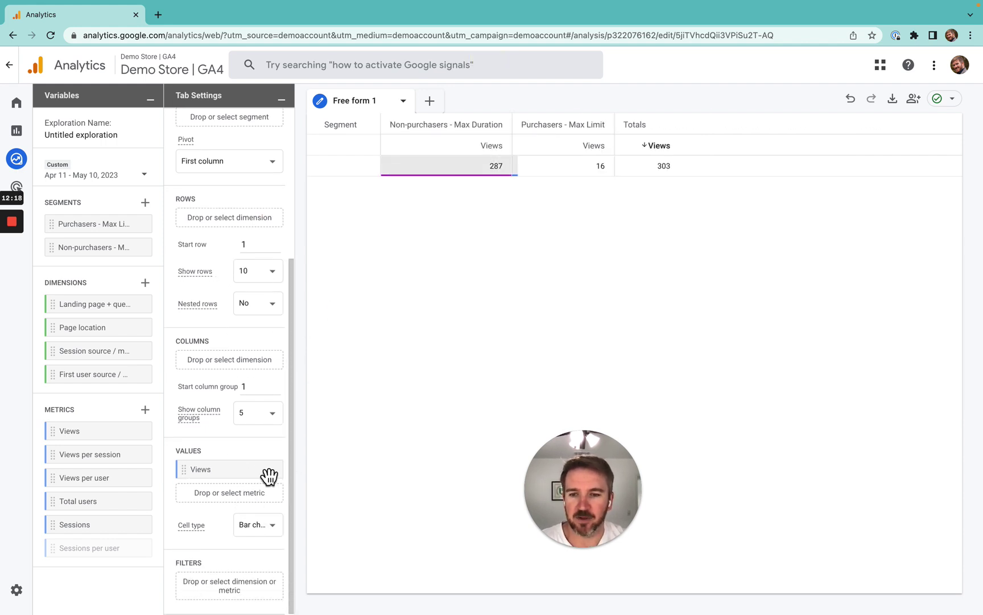
left_click(267, 469)
left_click_drag(96, 525, 255, 492)
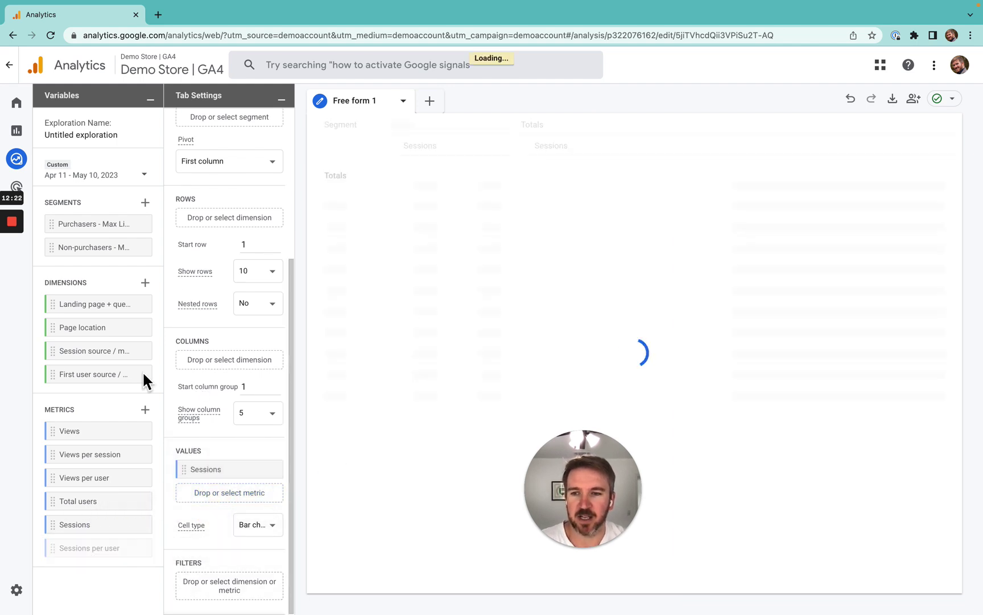
left_click_drag(83, 349, 222, 217)
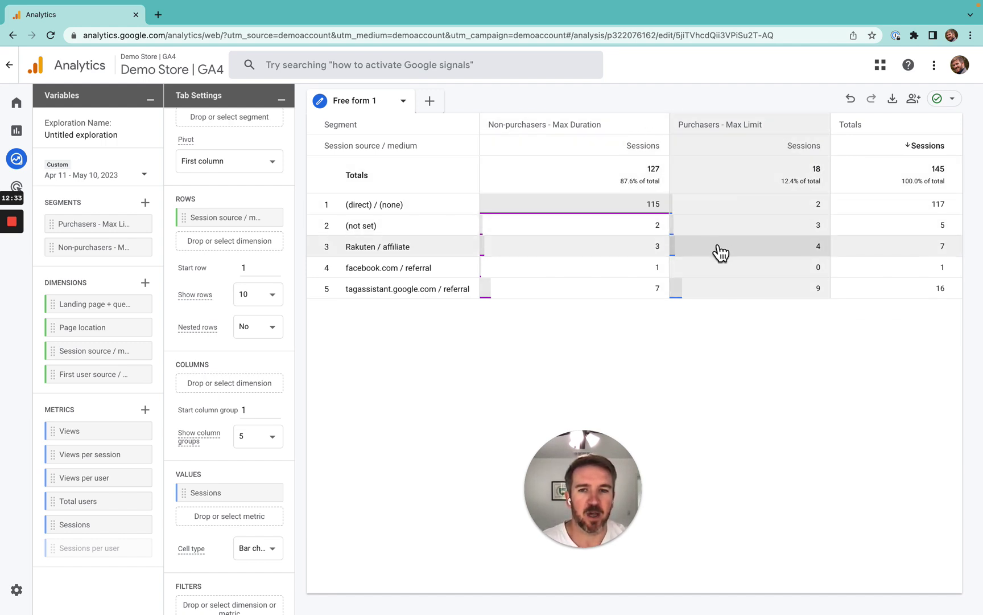
- Select the full Rakuten / affiliate row label text
left_click_drag(409, 246, 346, 246)
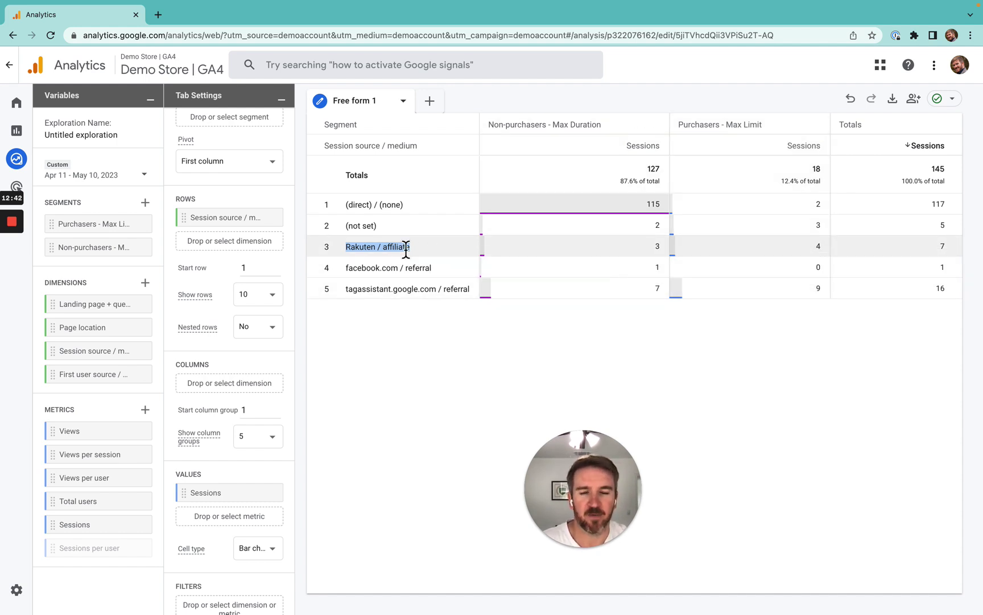
left_click(377, 247)
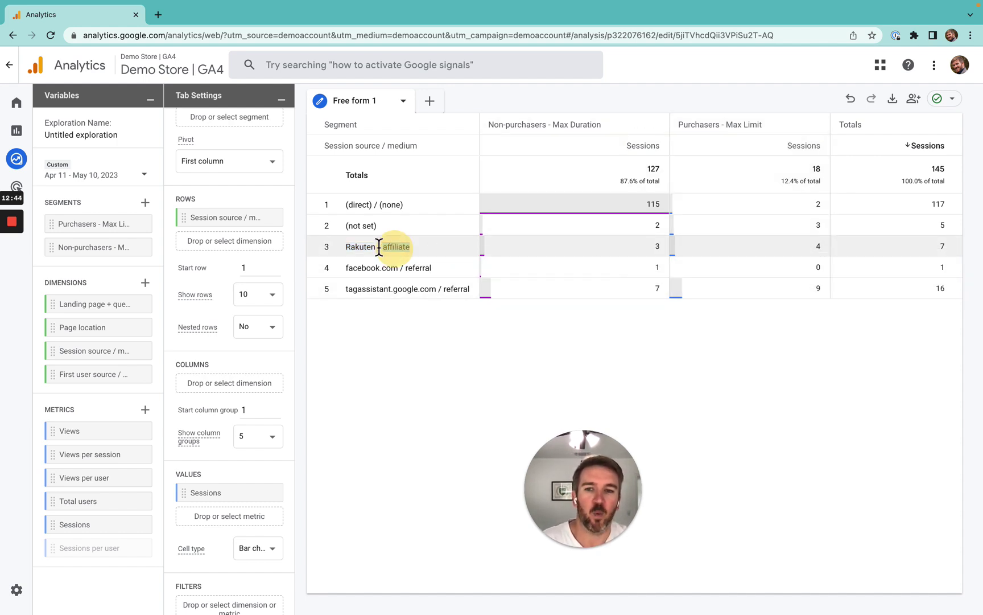
triple_click(361, 247)
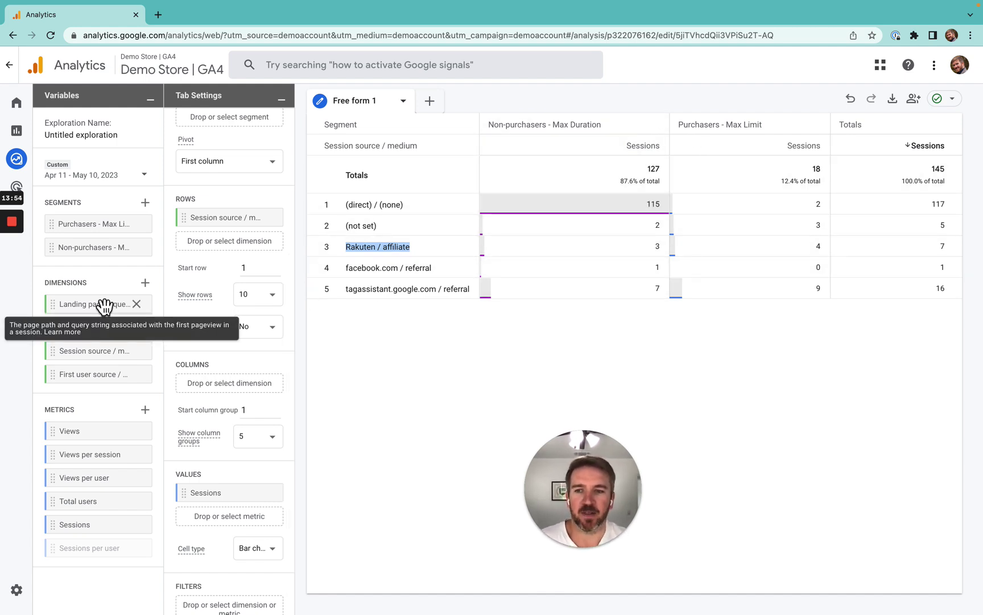
- Replace Session source / medium rows with Landing page + query string, led by / at 69 sessions
left_click_drag(104, 307, 391, 287)
left_click_drag(81, 304, 228, 217)
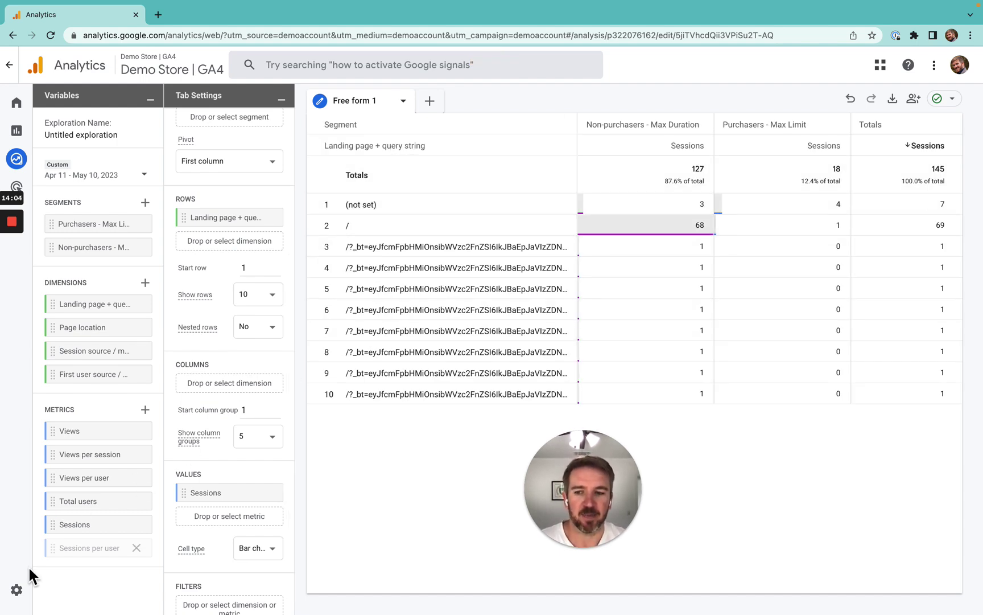
mouse_move(24, 594)
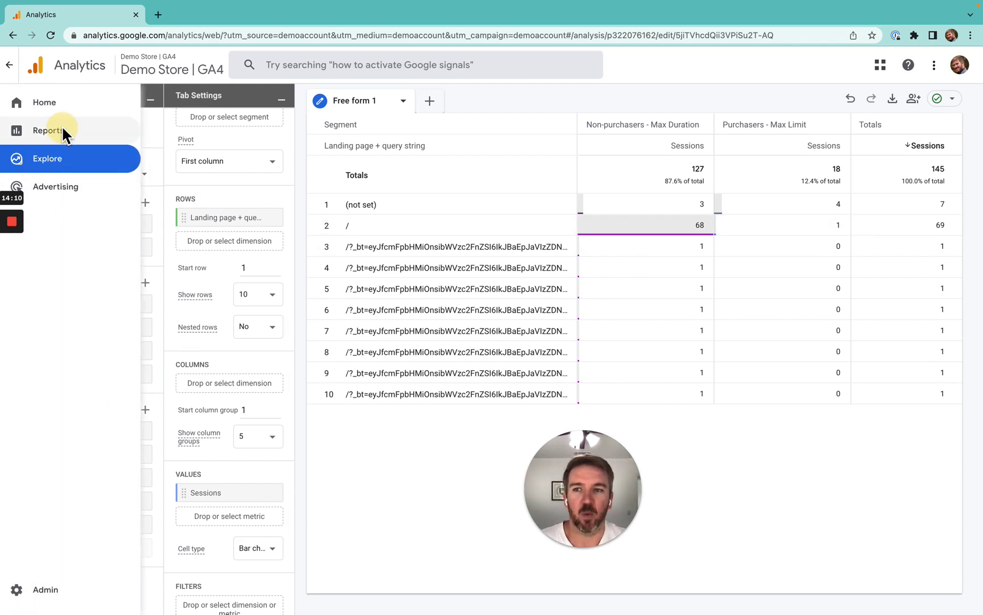
- Open Reports > Engagement > Landing page, showing 111 sessions across two rows
left_click(16, 131)
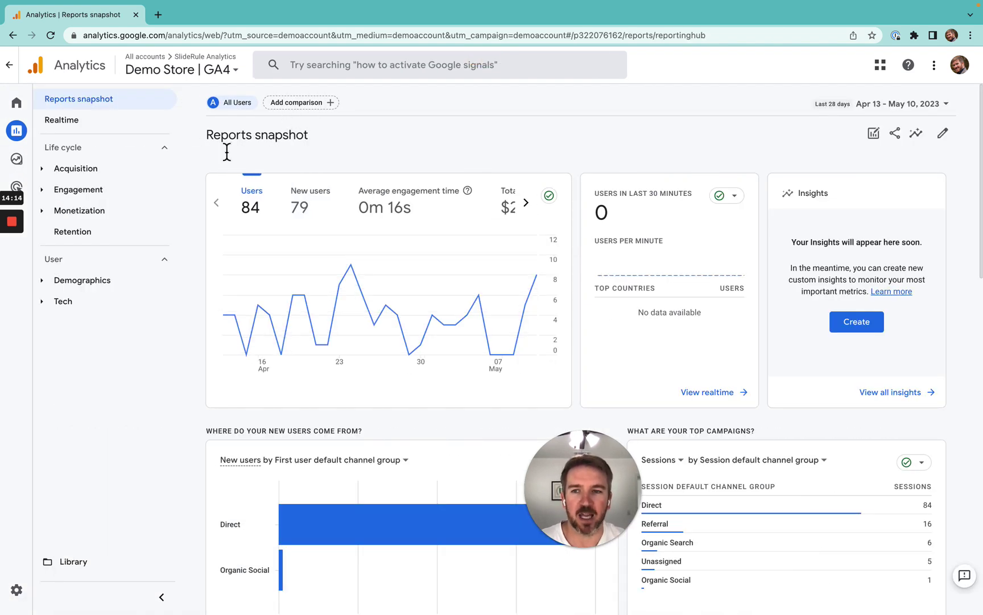
left_click(45, 193)
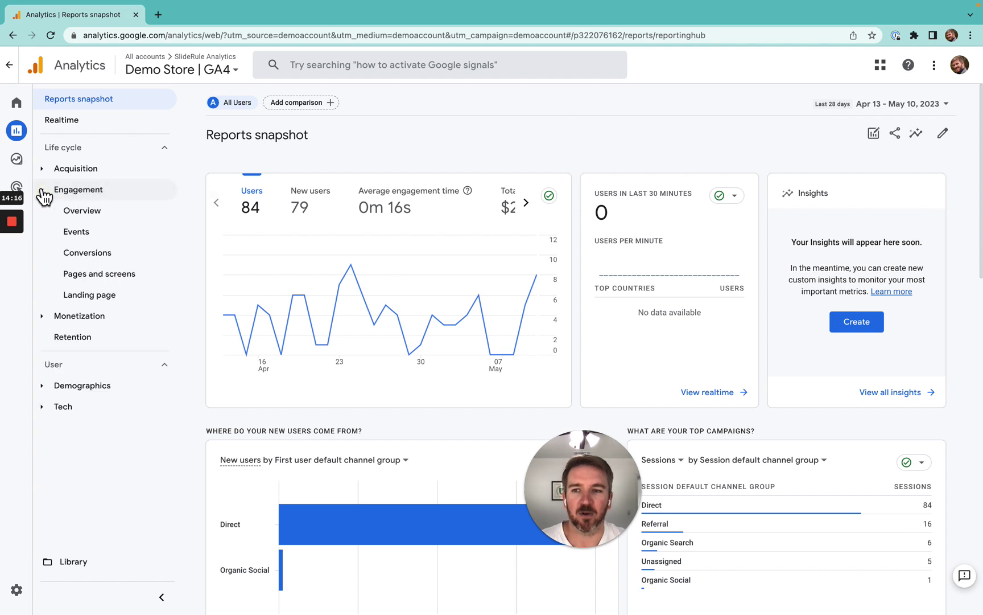
left_click(102, 297)
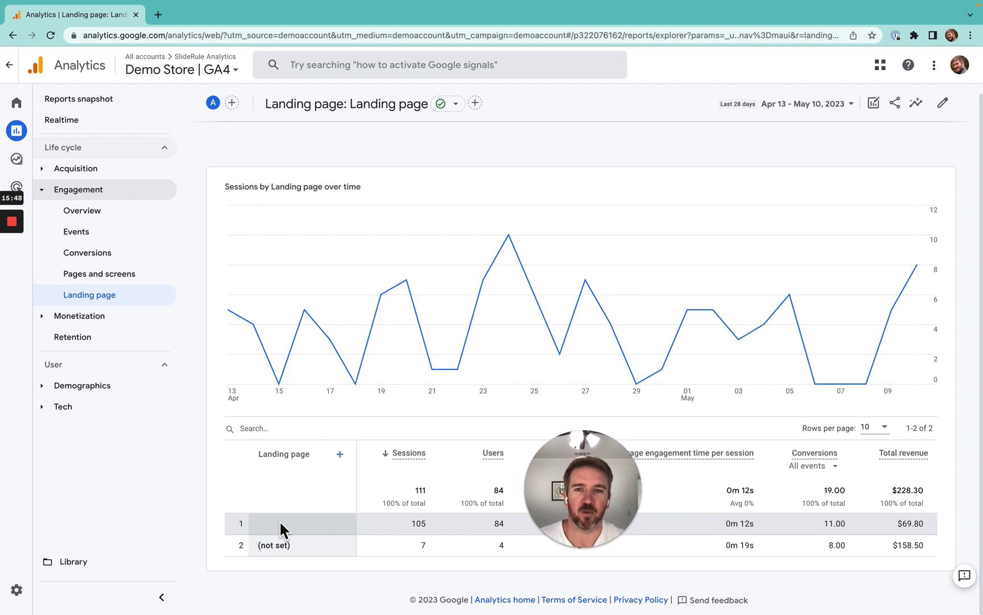
mouse_move(16, 219)
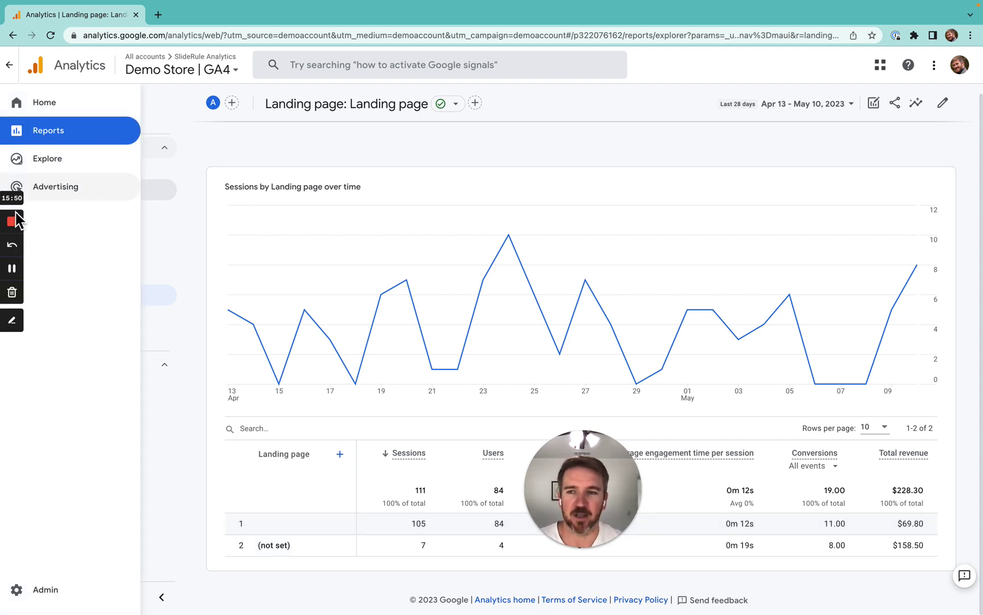